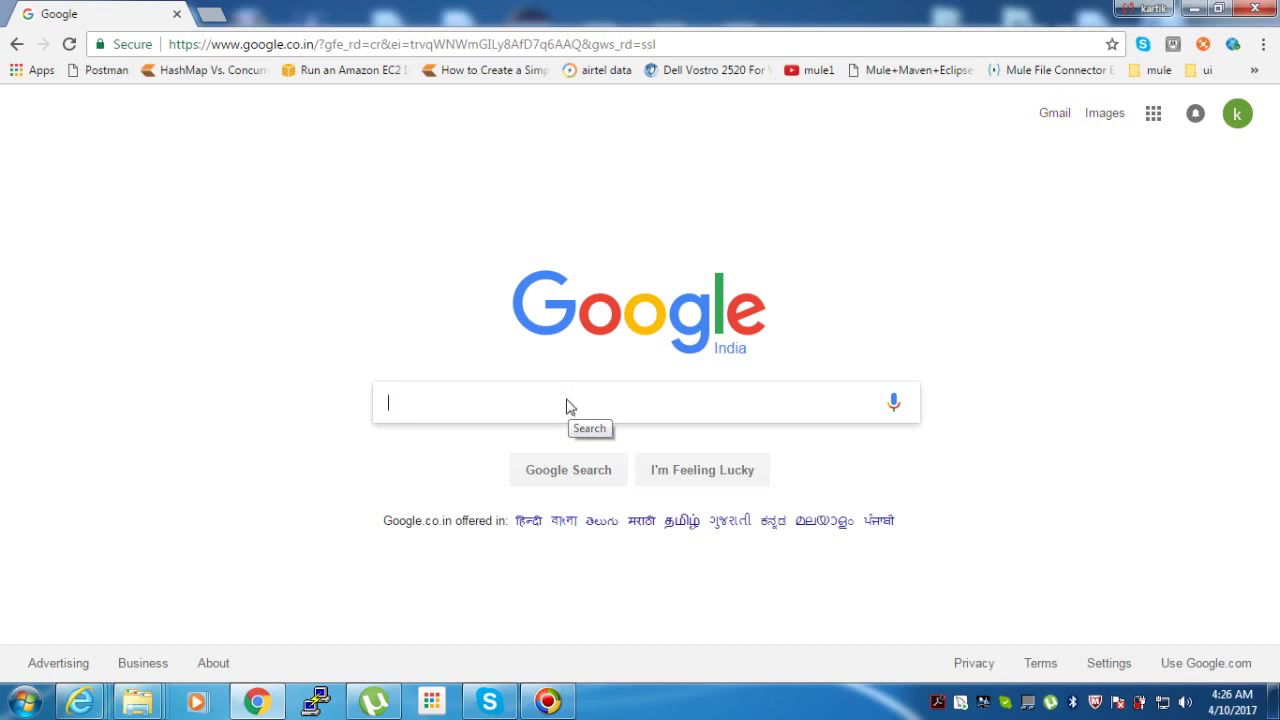
- Search Google for "eclipse download" and open the Eclipse IDE for Java EE Developers packages page
text(e)
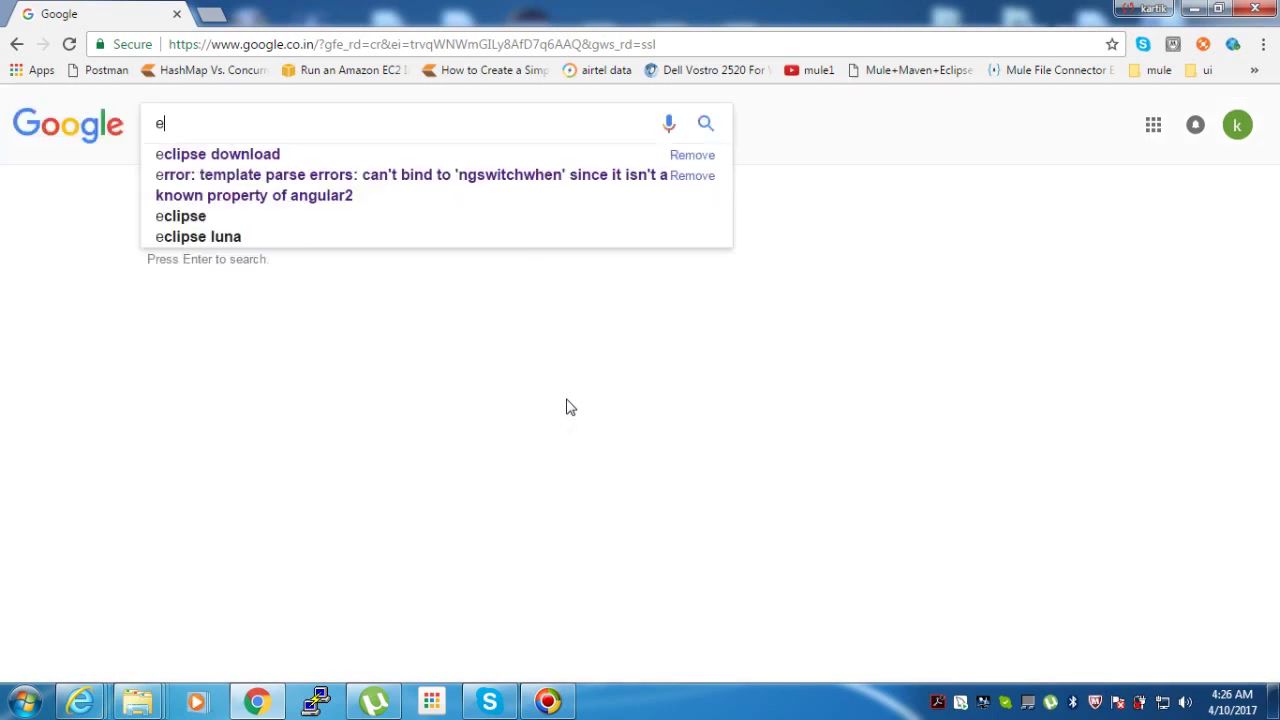
text(cli)
key(Down)
key(Return)
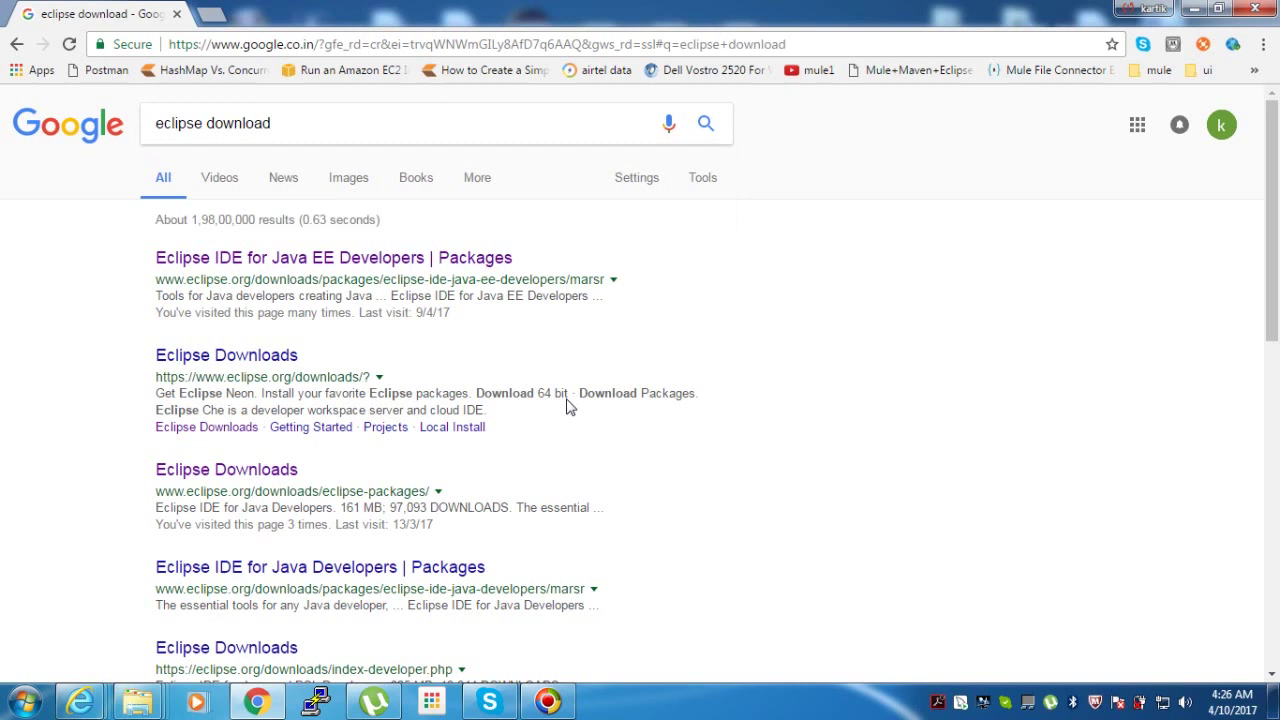
click(380, 262)
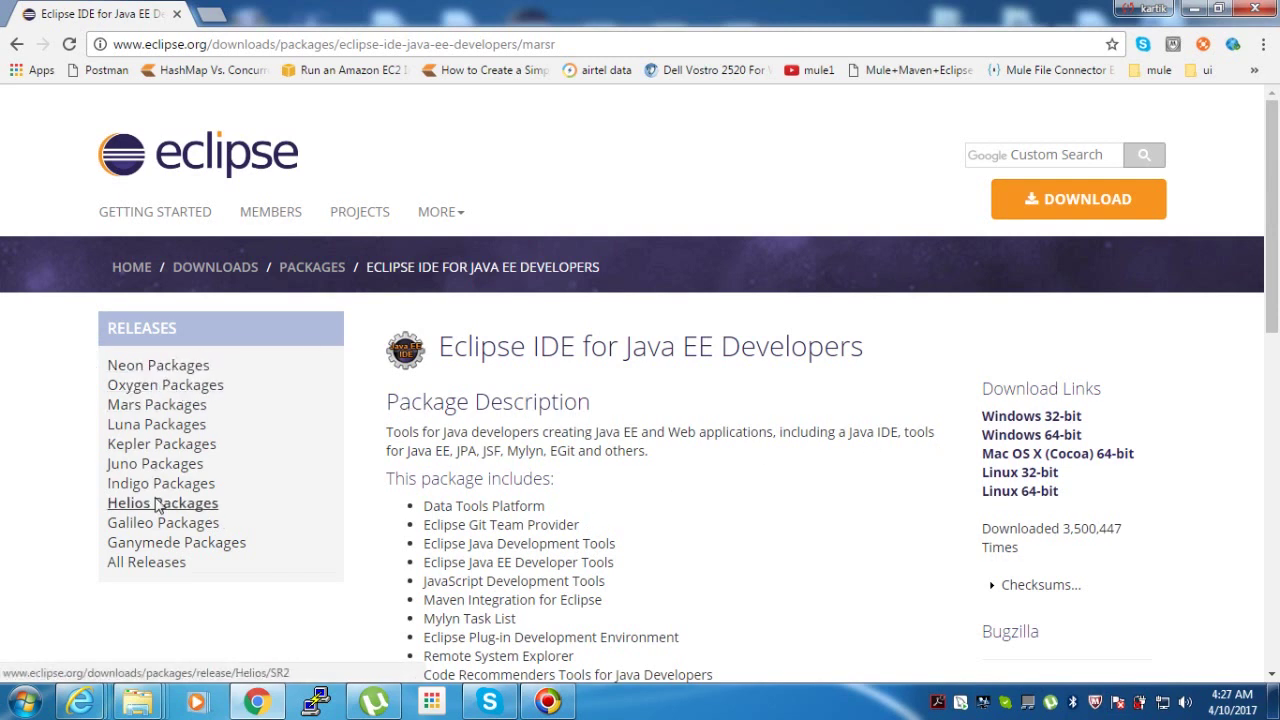
- From the Neon packages, open Eclipse IDE for Java EE Developers and choose its Windows 64-bit download
click(145, 366)
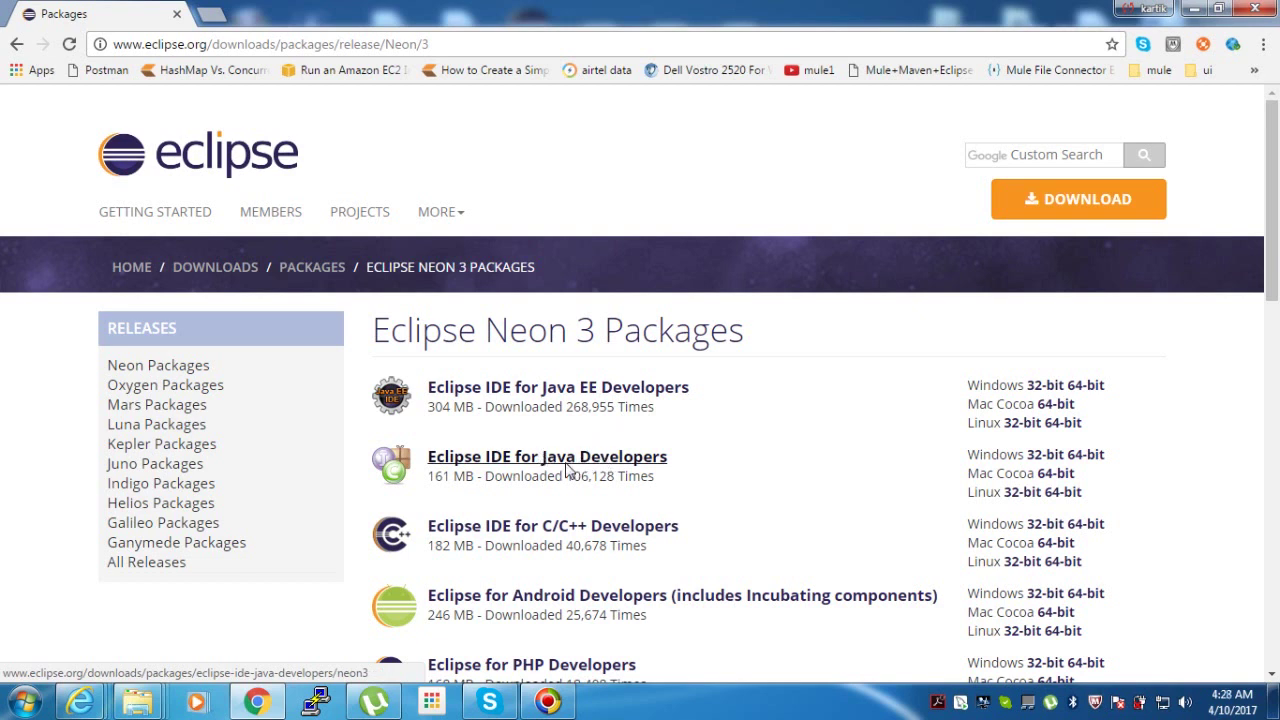
click(615, 396)
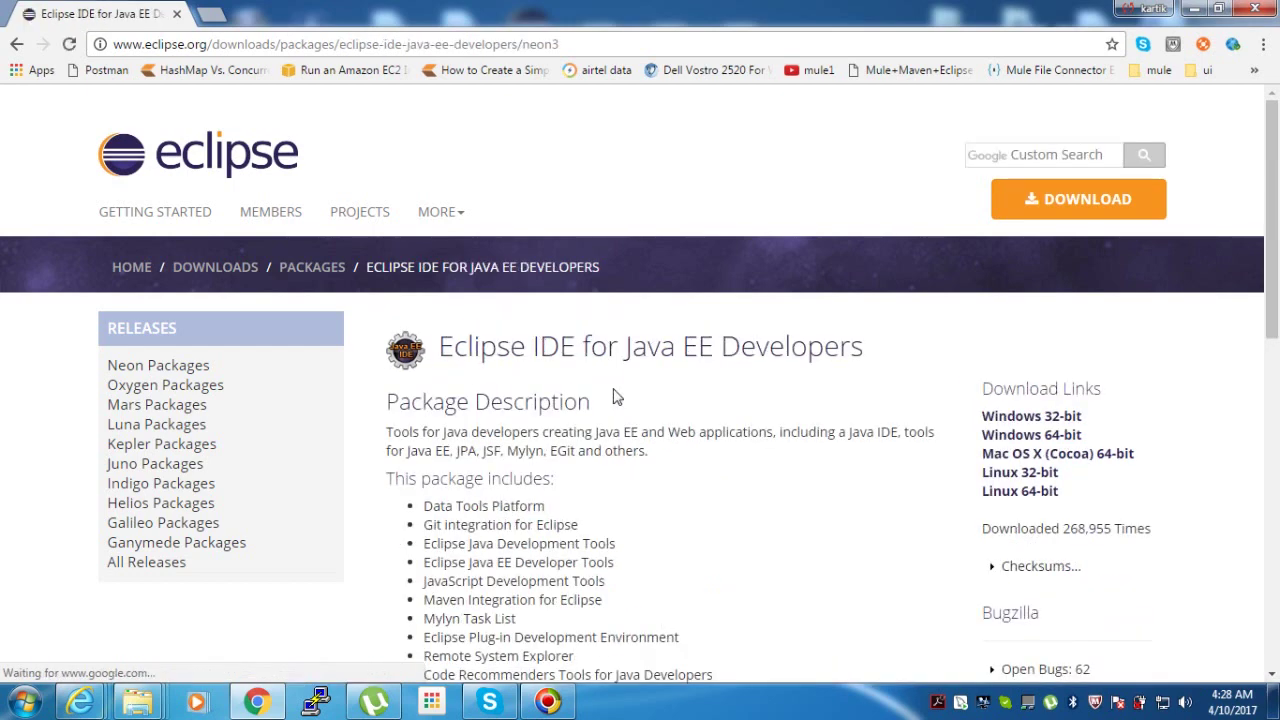
scroll(858, 358, down, 2)
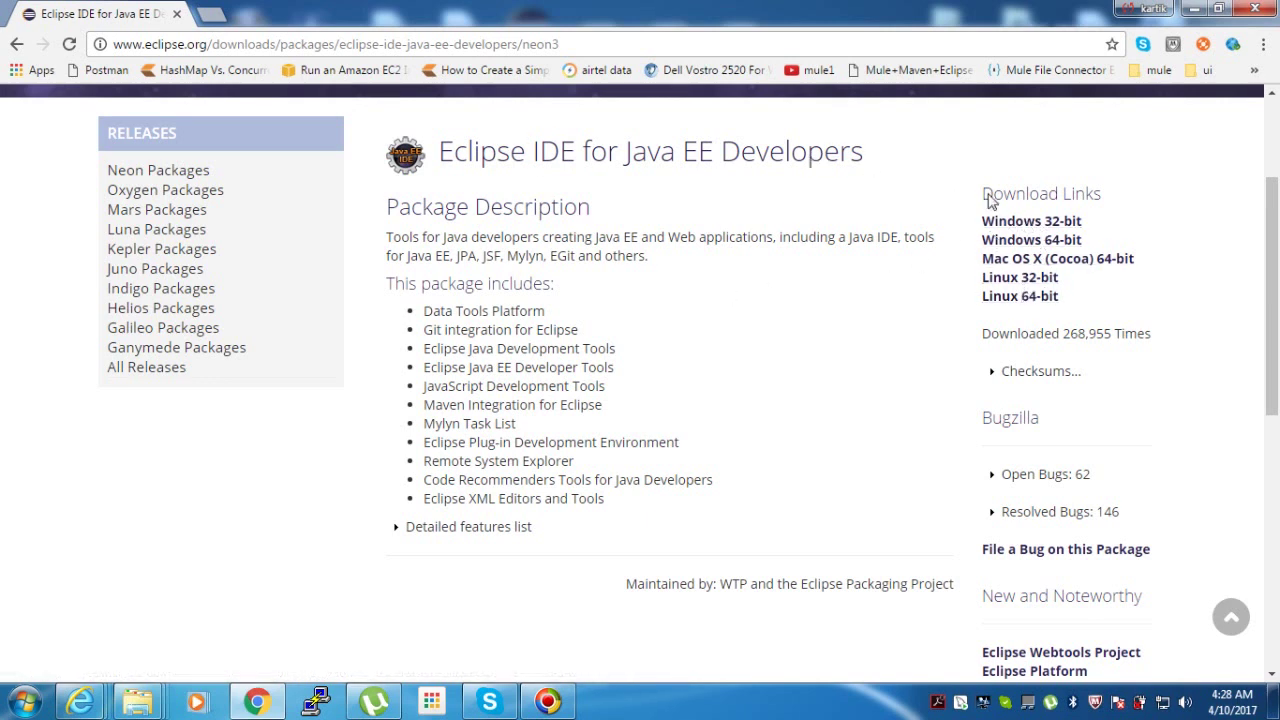
click(1051, 242)
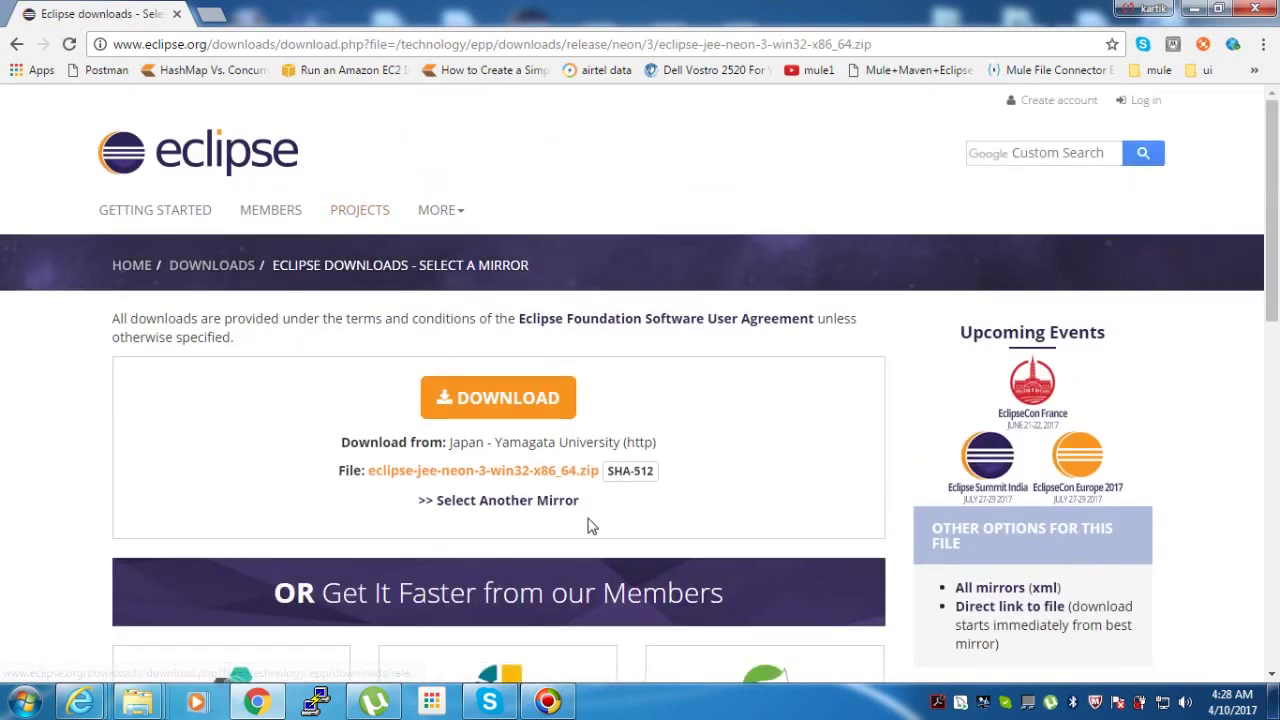
- Download eclipse-jee-neon-3-win32-x86_64.zip from the offered mirror and save it in the Downloads folder
scroll(1277, 265, down, 1)
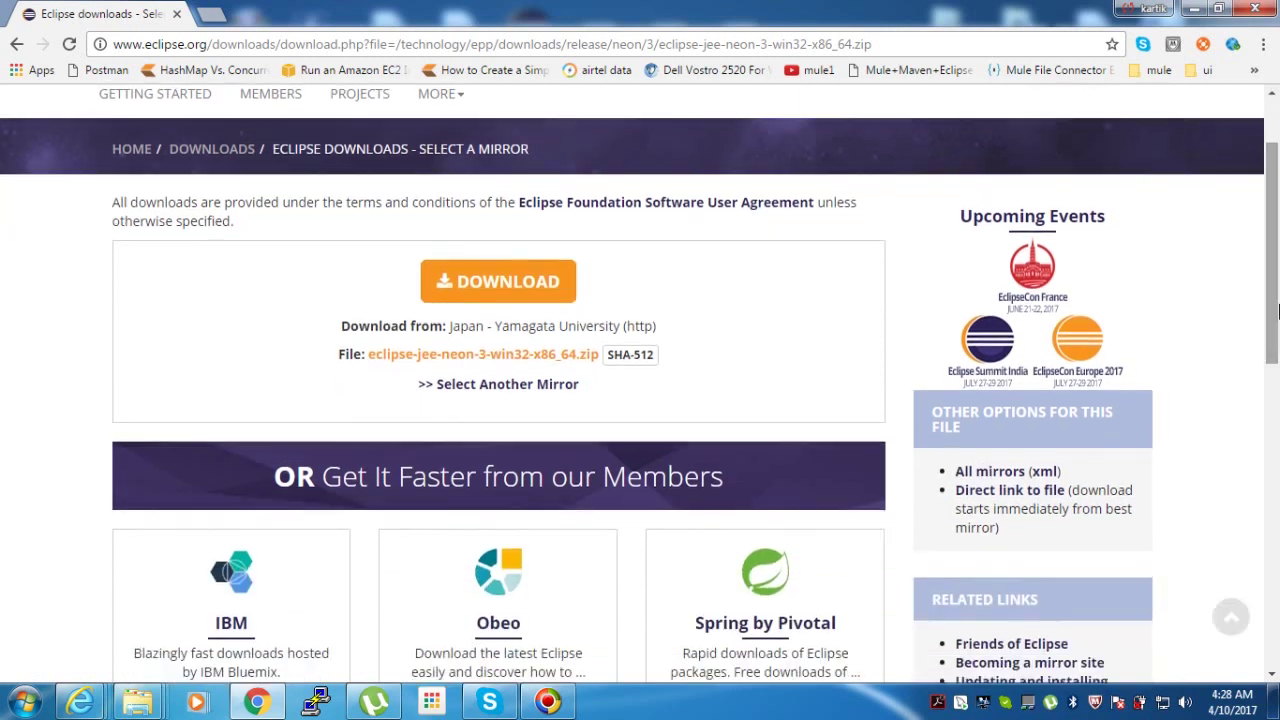
click(516, 364)
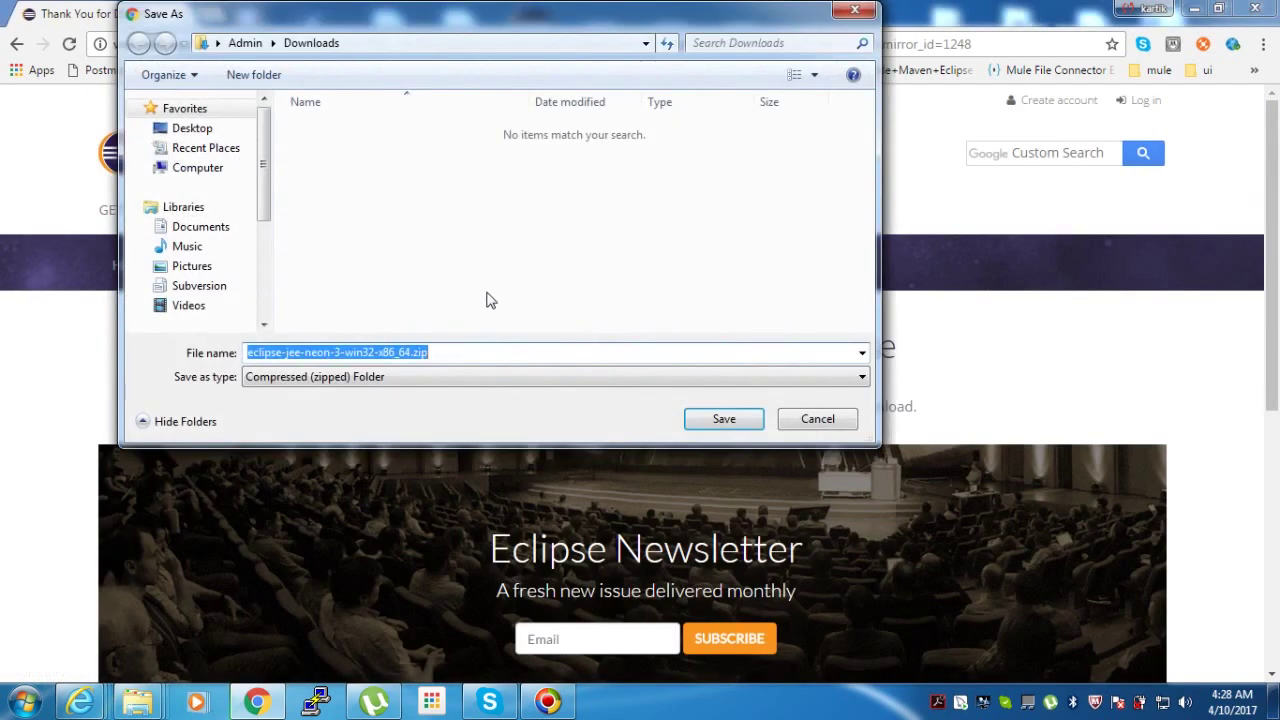
click(724, 424)
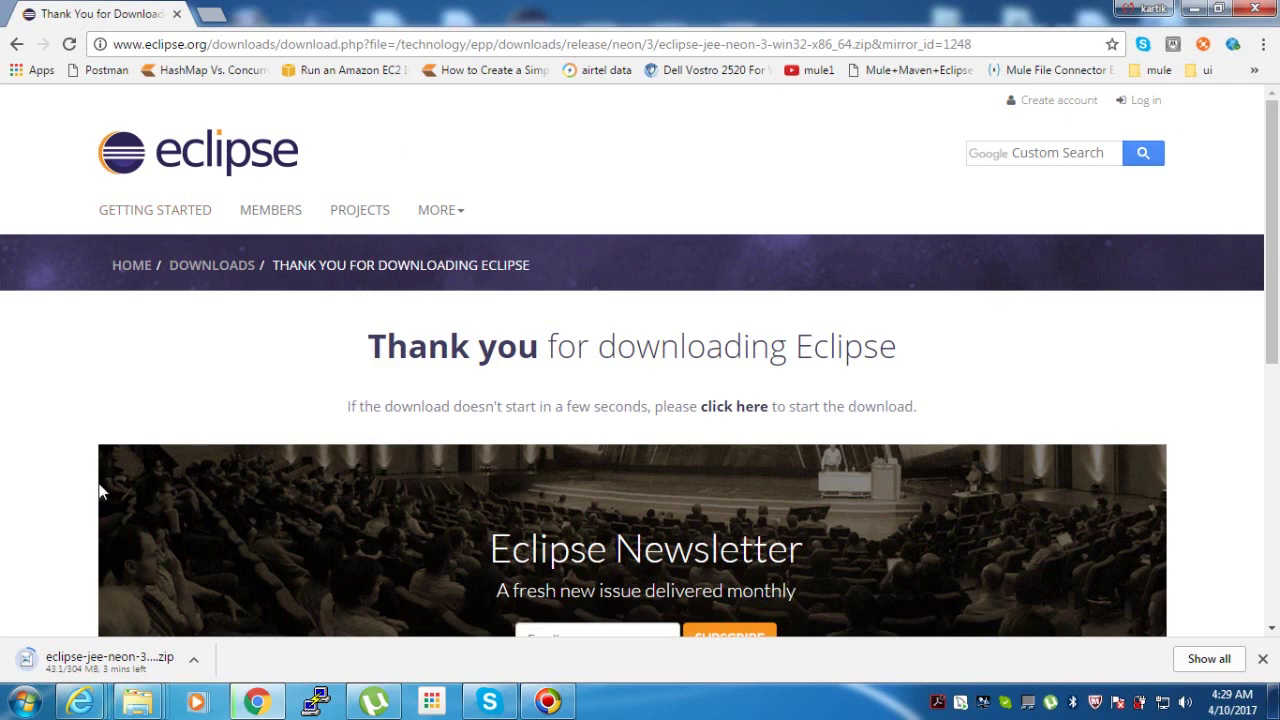
- Open a Command Prompt and run java to check that Java is available, and minimize the window
click(25, 700)
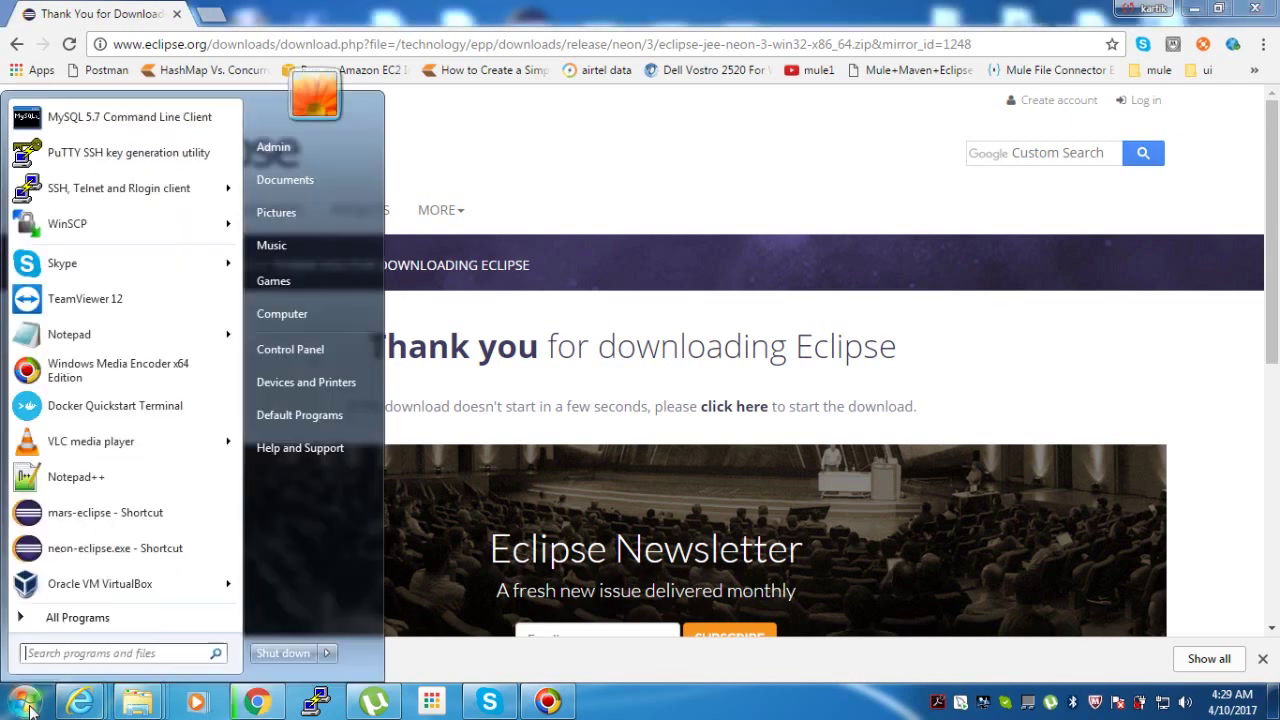
click(554, 5)
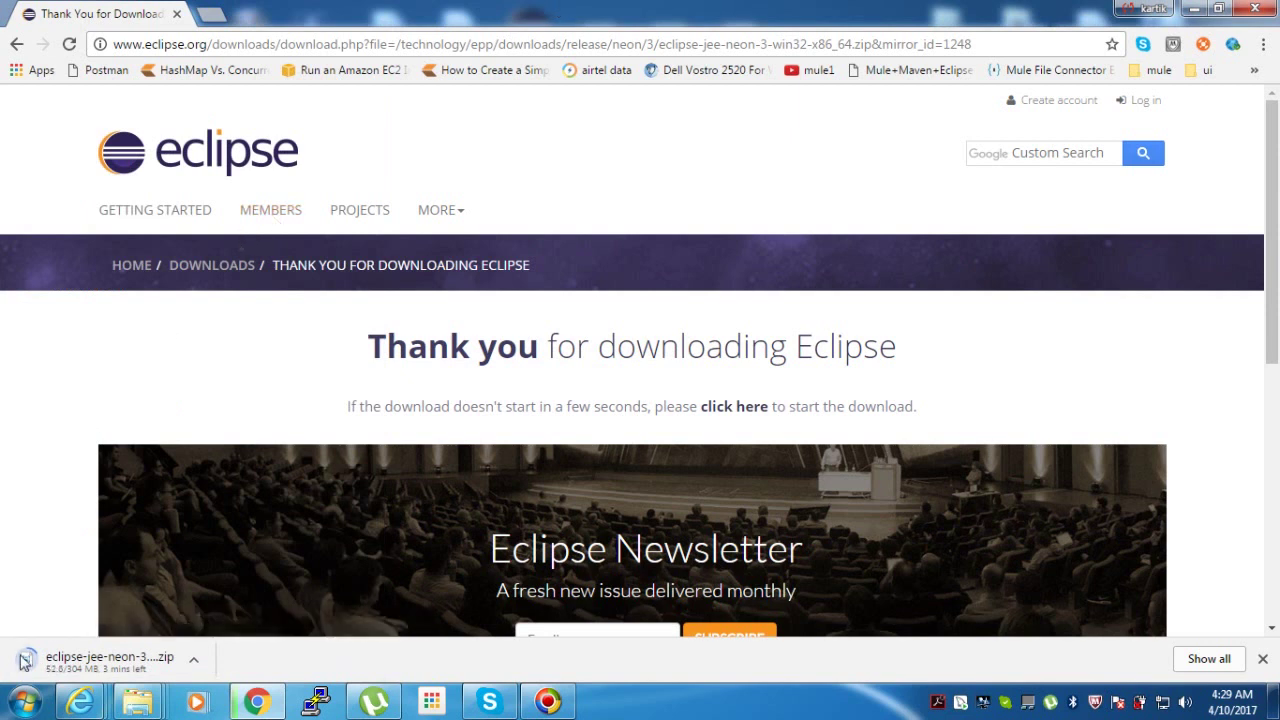
click(27, 702)
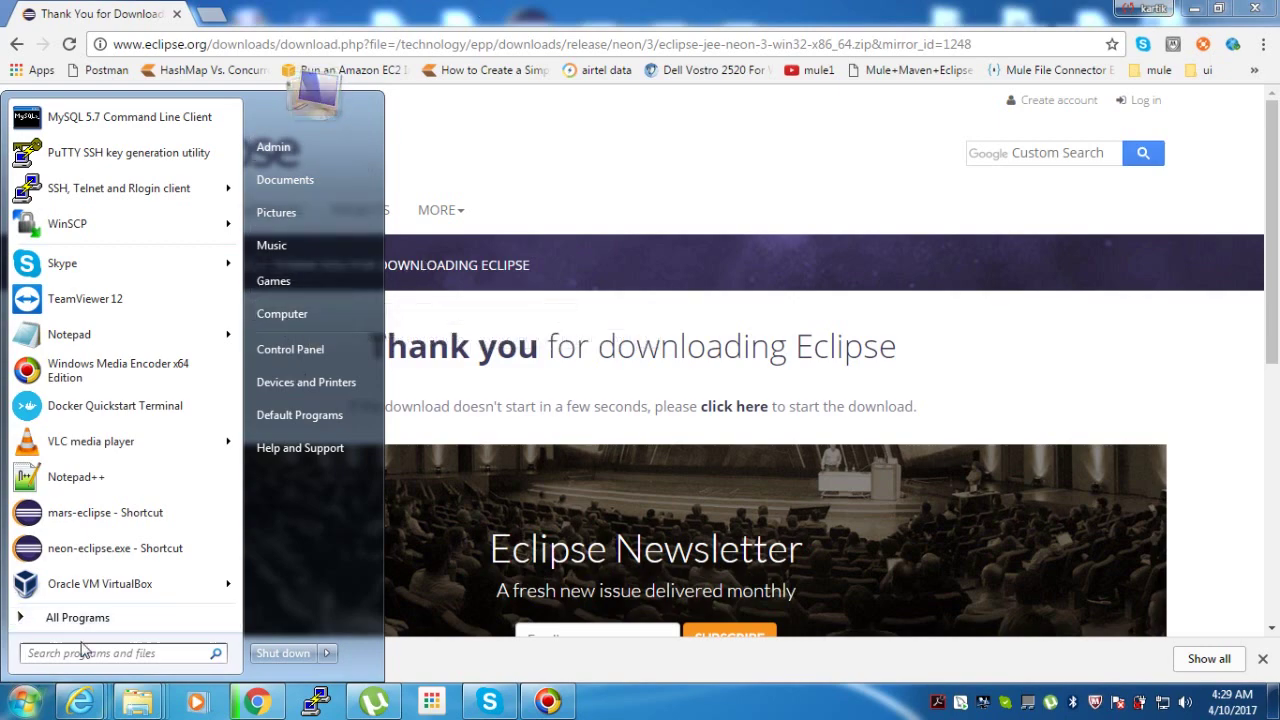
text(cmd)
key(Return)
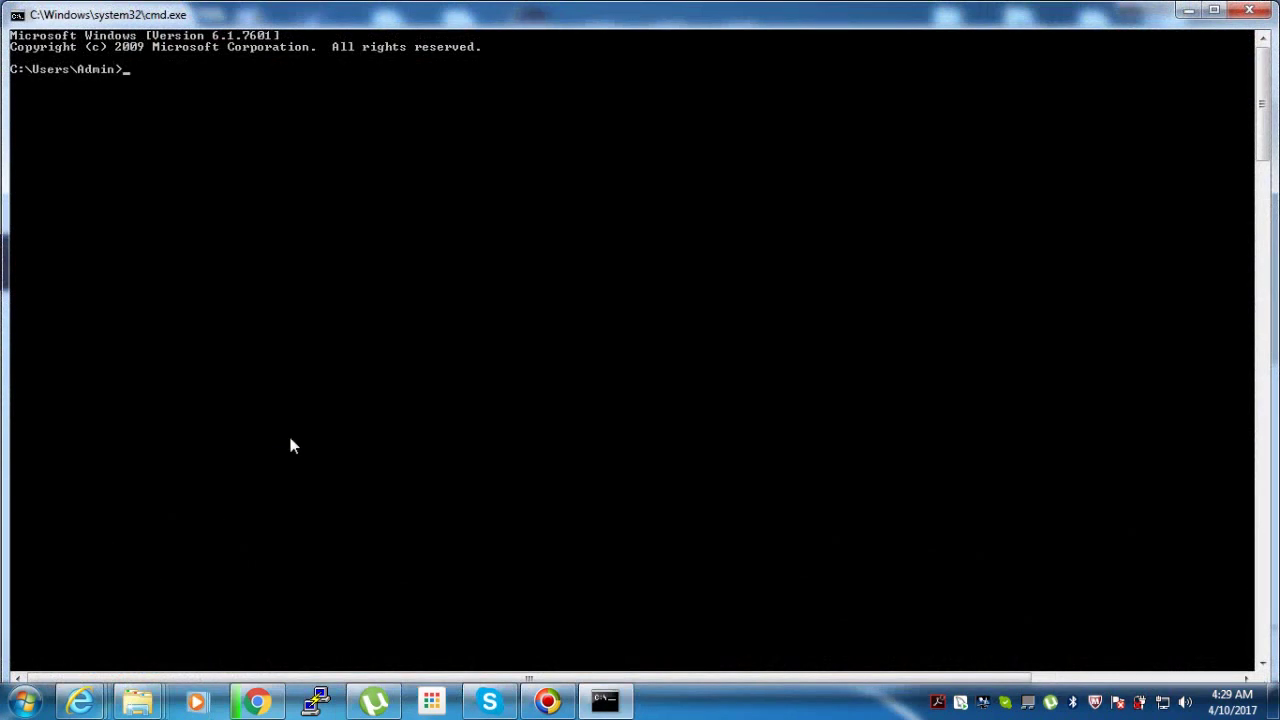
text(java)
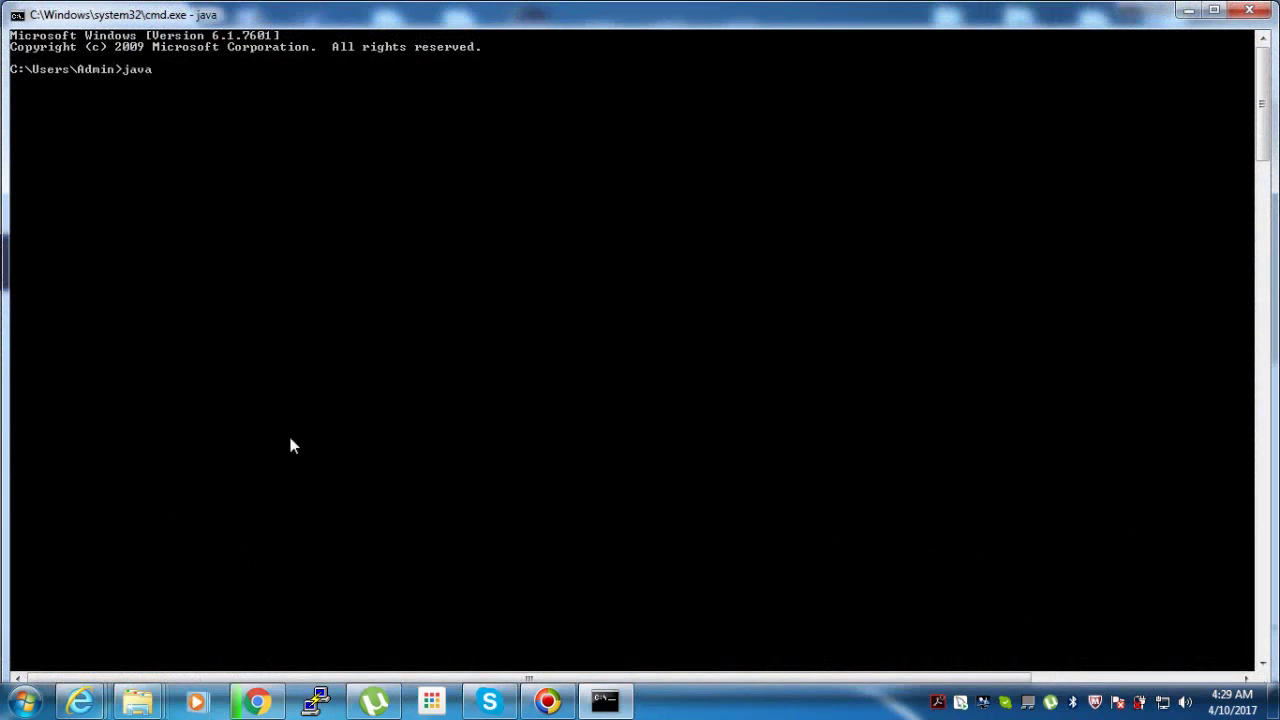
key(Return)
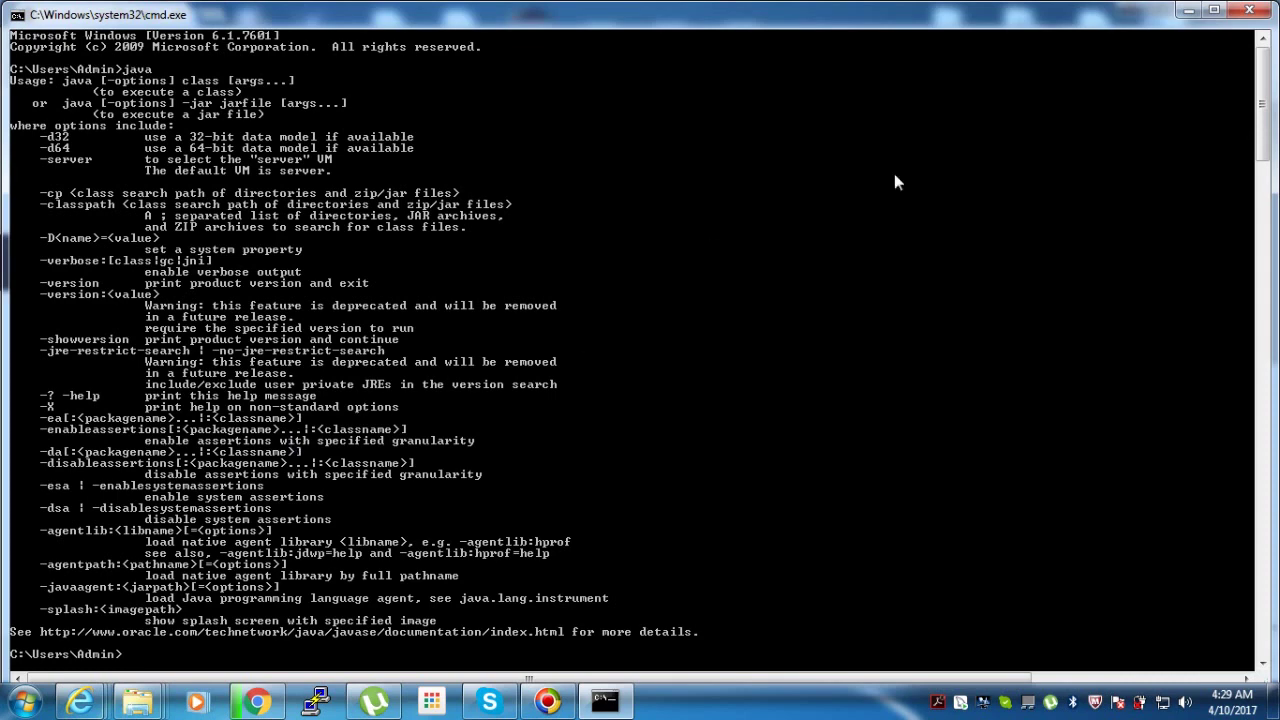
click(1188, 10)
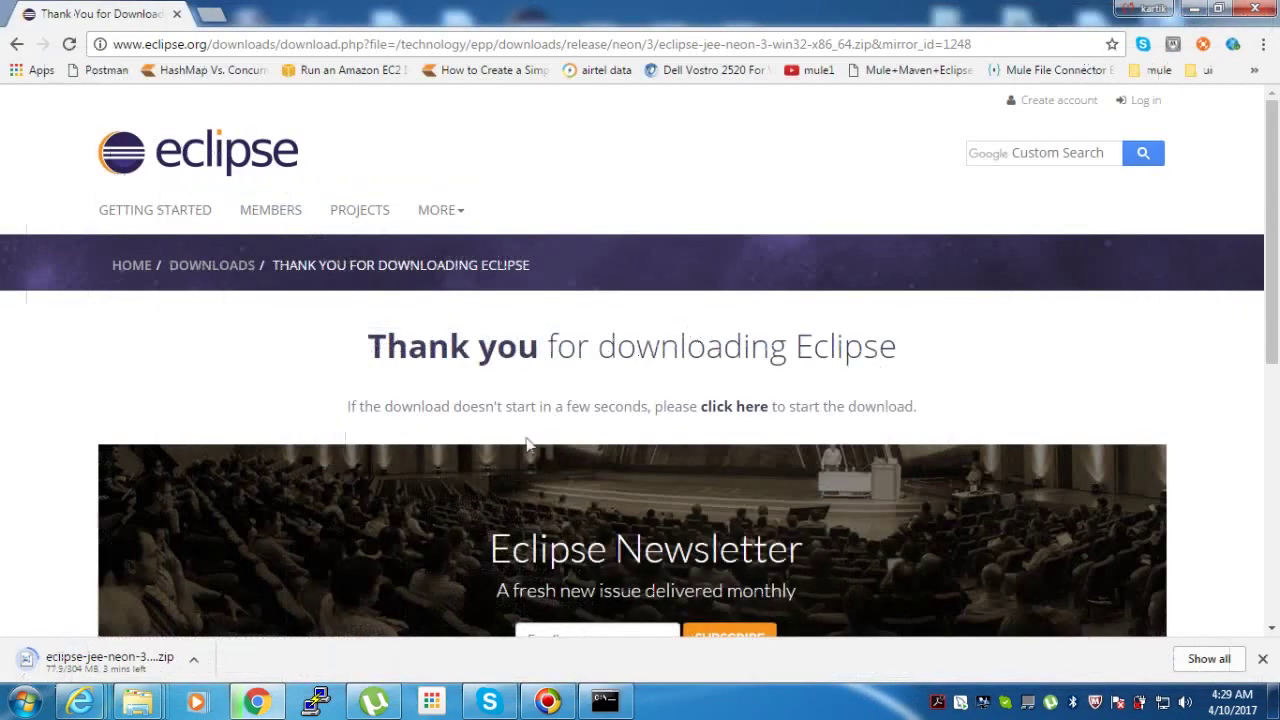
- Open the Environment Variables dialog from the computer's advanced system settings
click(24, 702)
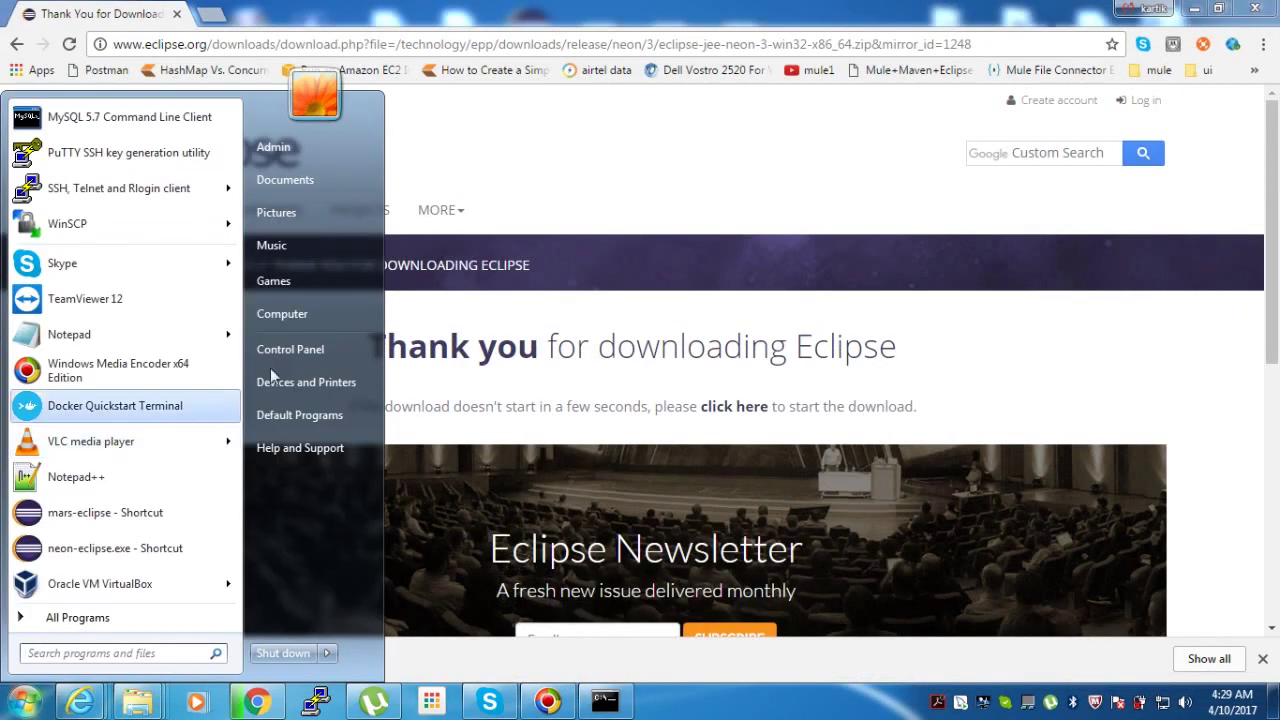
right_click(288, 316)
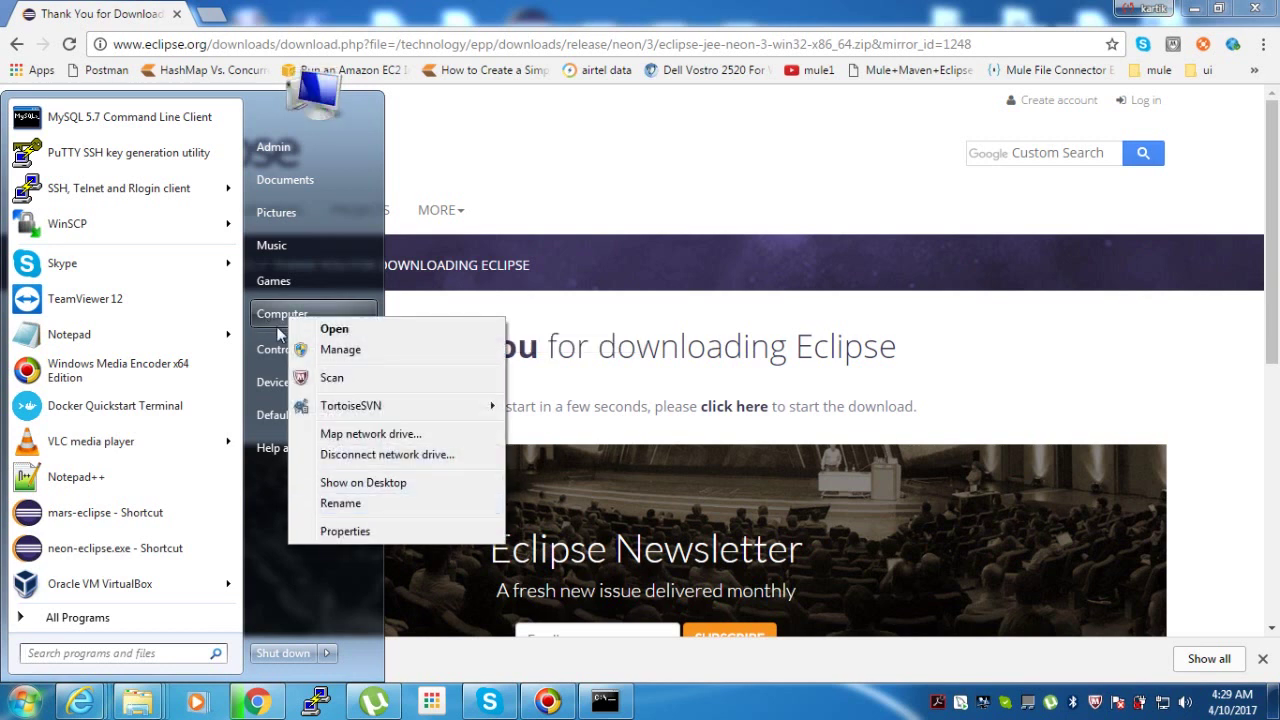
click(362, 531)
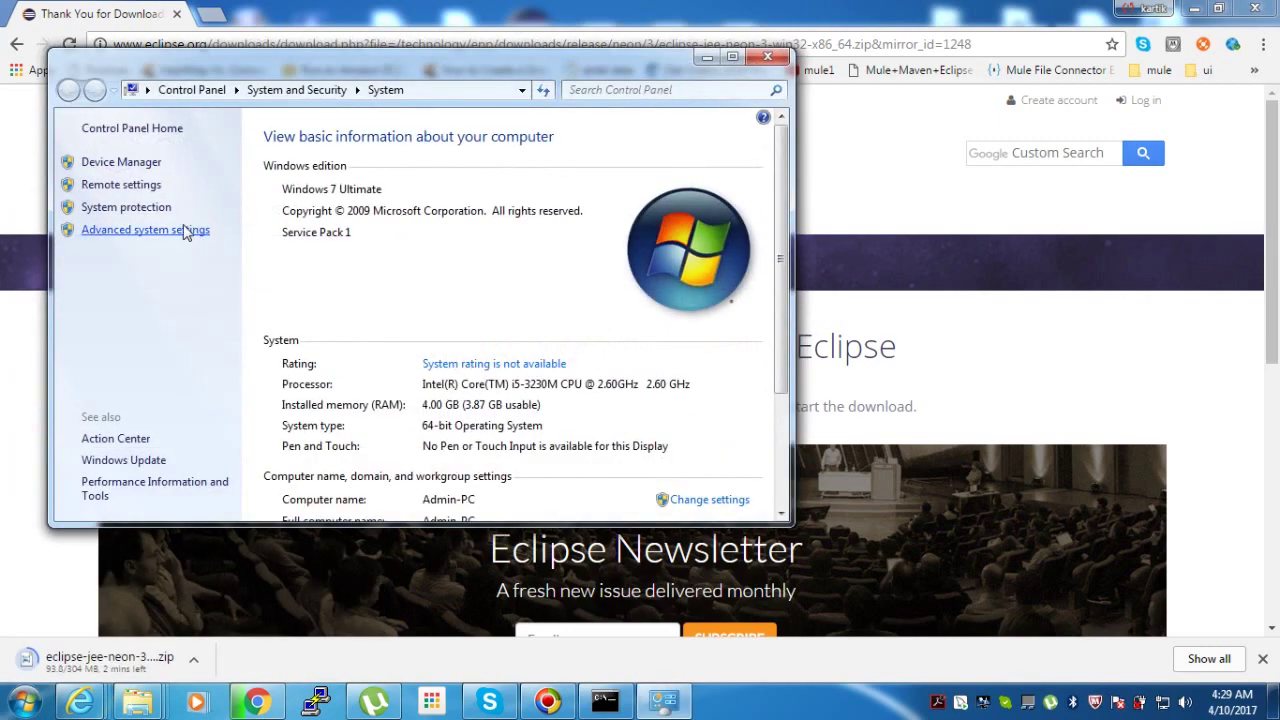
click(185, 232)
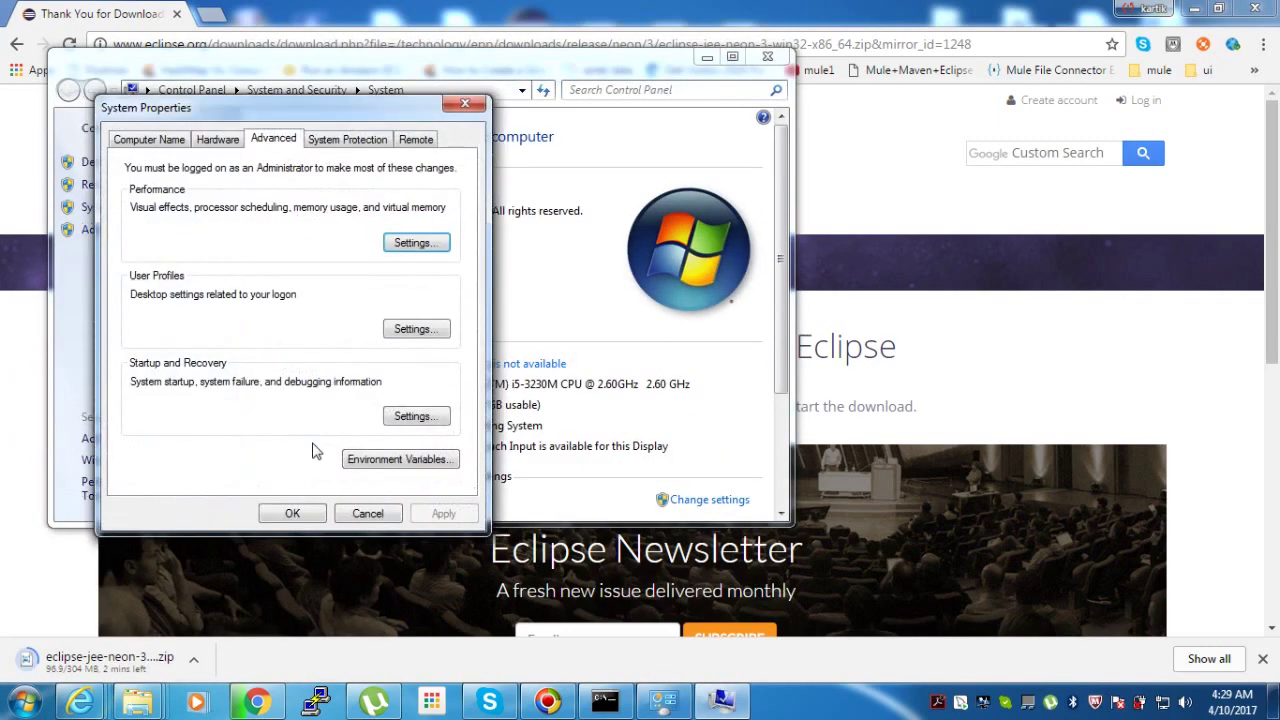
click(425, 463)
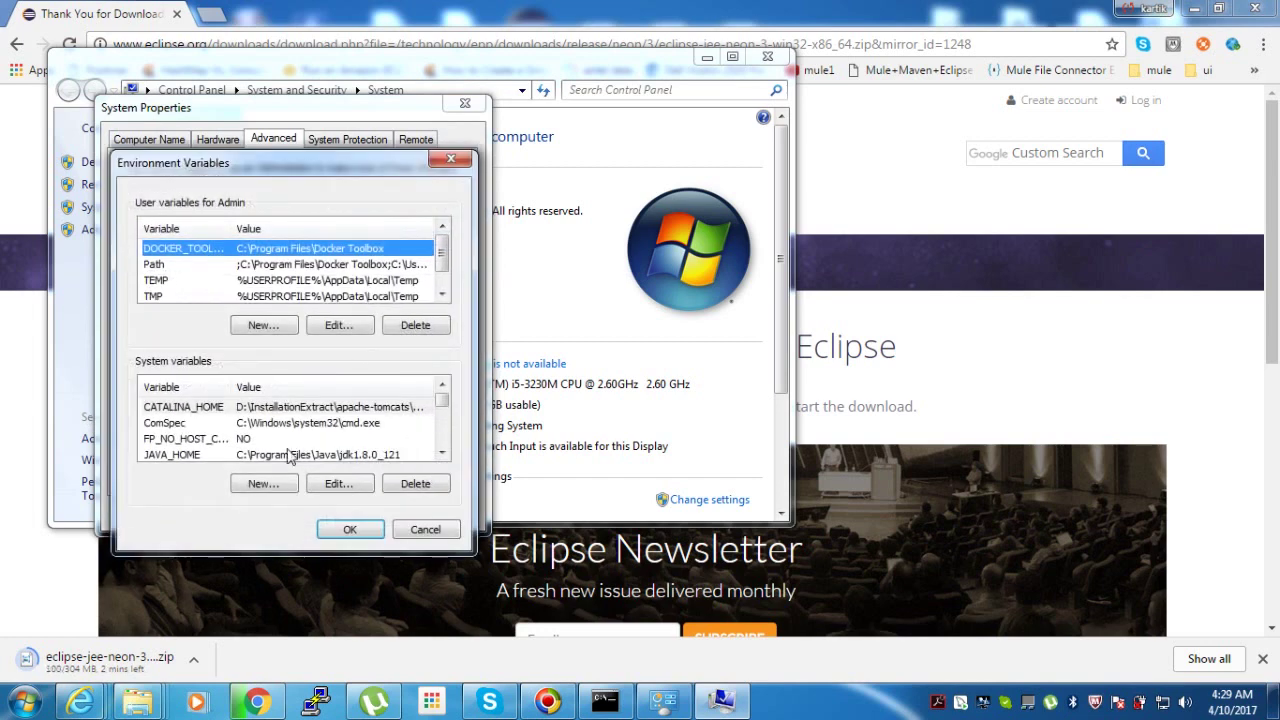
- Copy the value of the JAVA_HOME system variable and close its edit dialog without changing it
click(330, 410)
scroll(328, 410, down, 1)
click(327, 407)
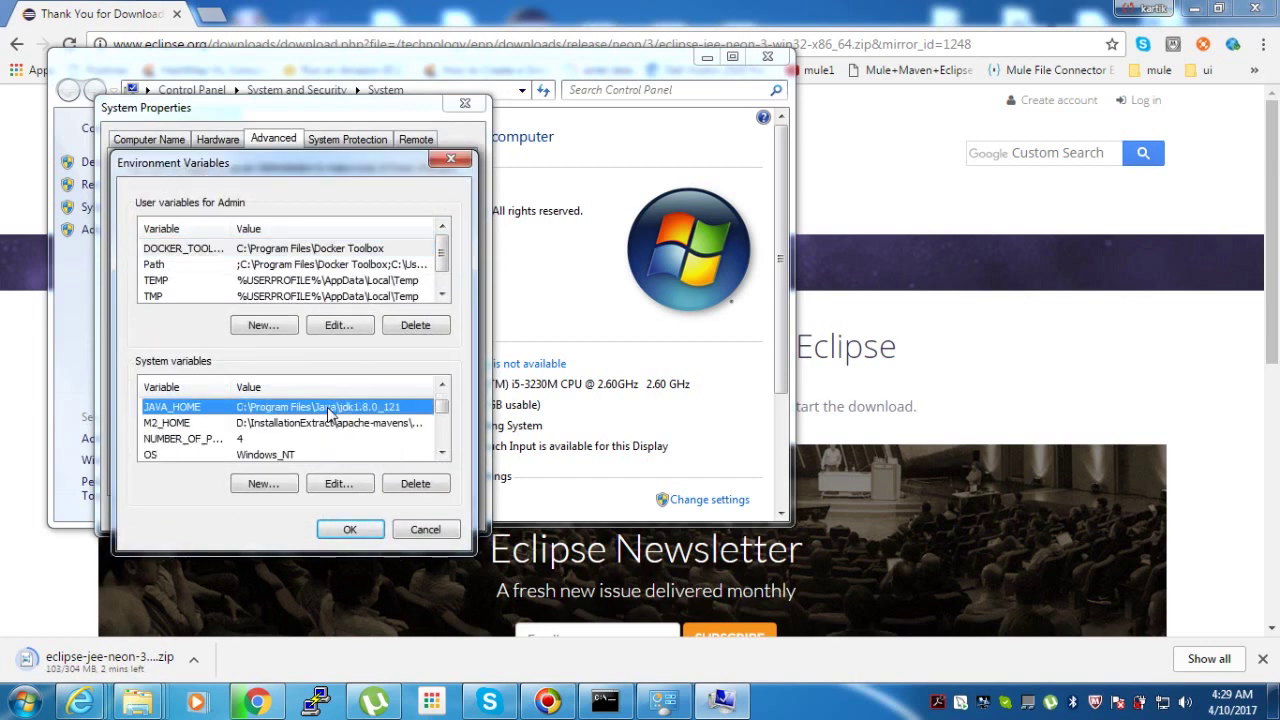
click(338, 483)
key(ctrl+c)
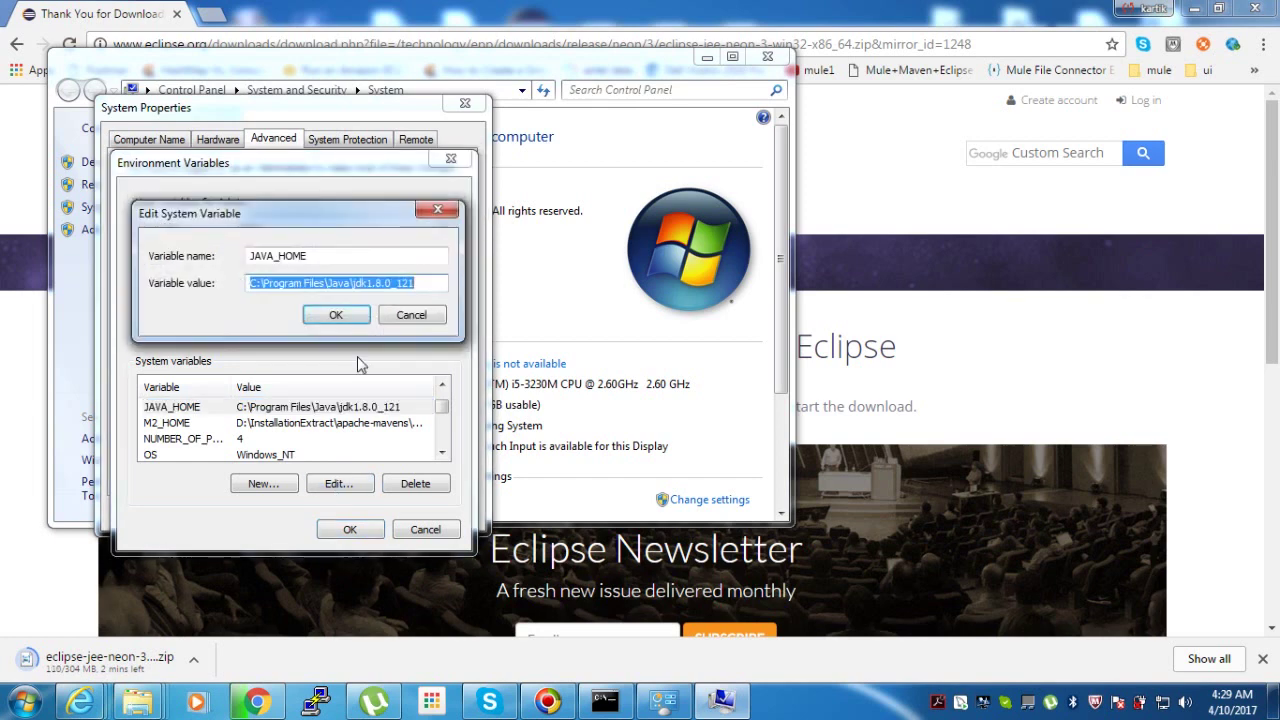
click(437, 209)
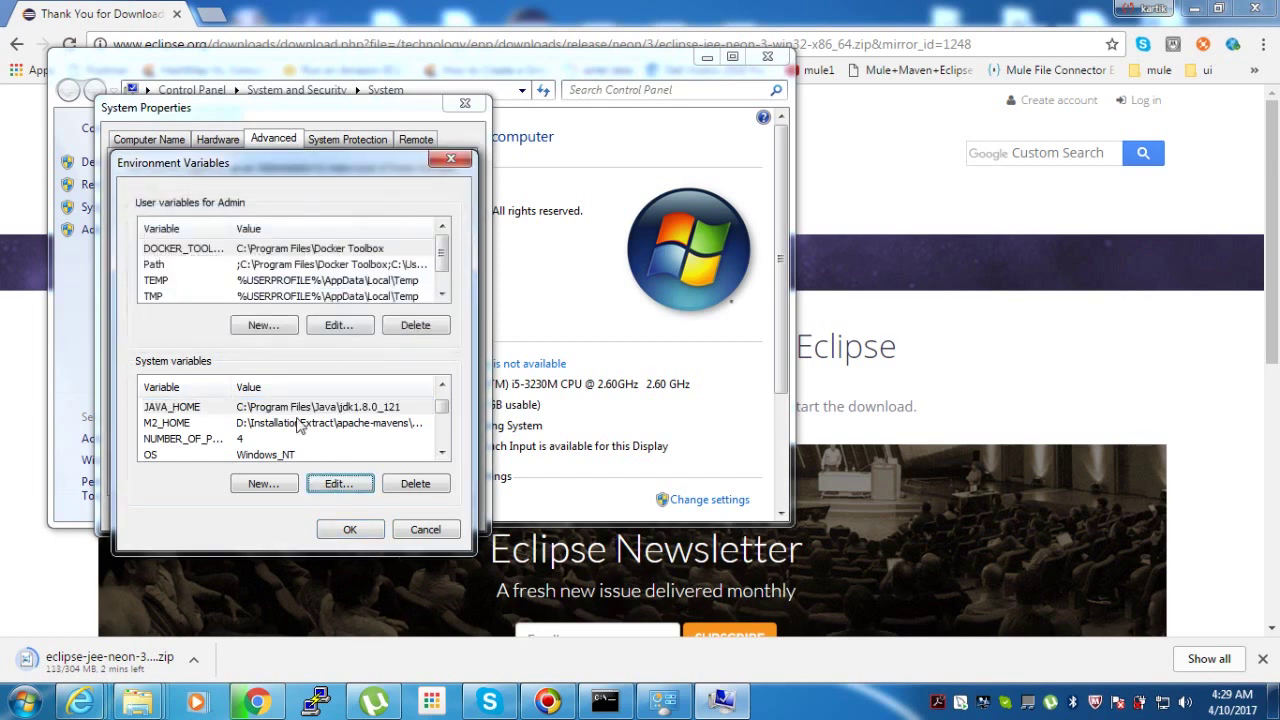
- Delete the JAVA_HOME system variable and confirm the environment variable changes
click(277, 408)
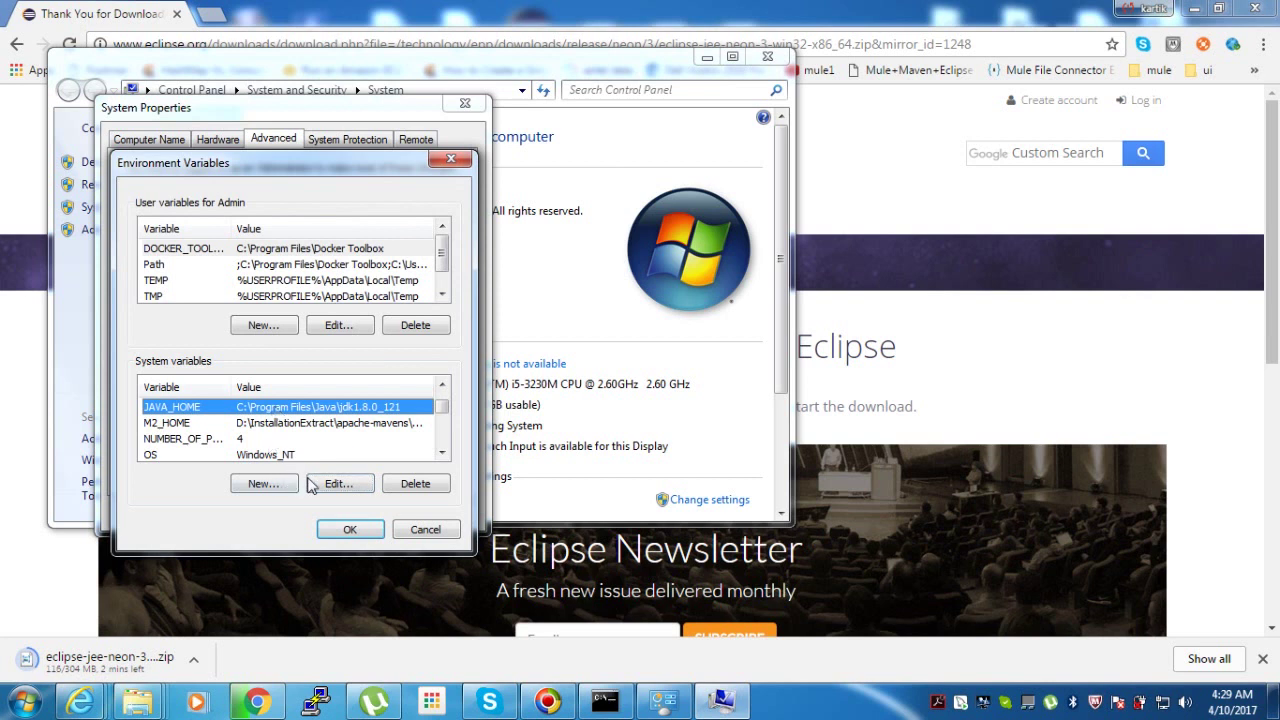
click(415, 485)
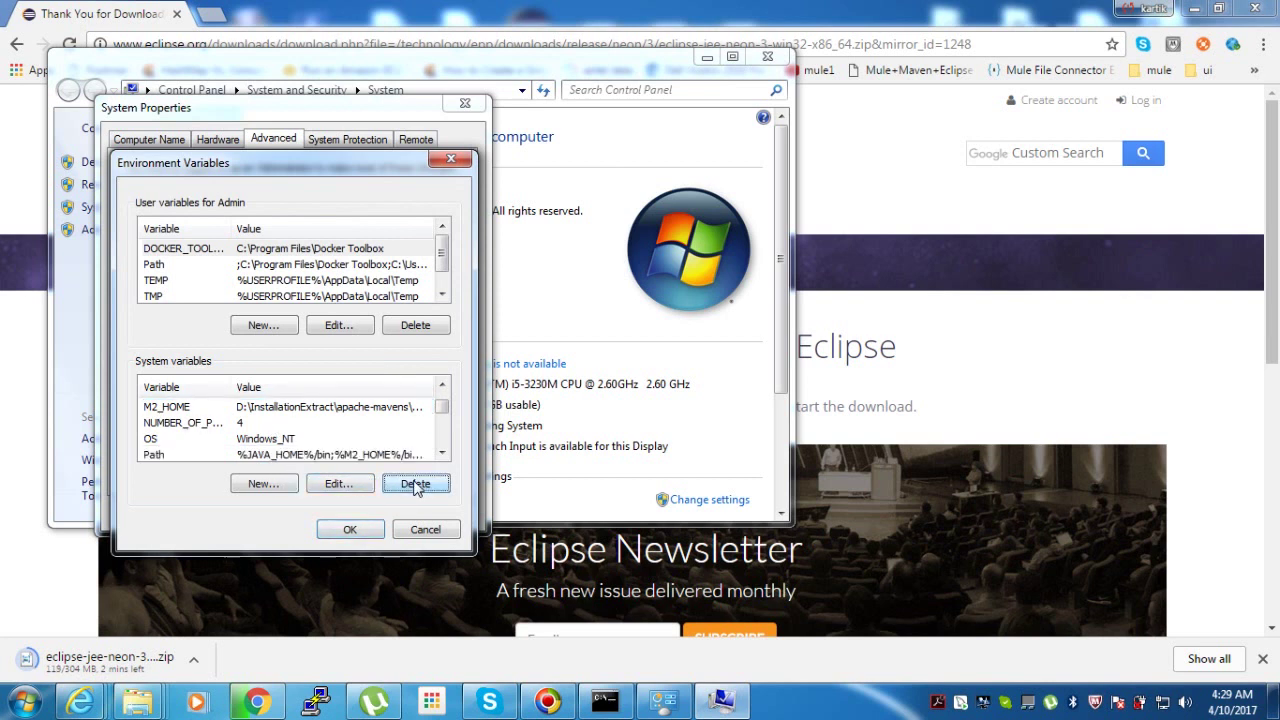
click(350, 531)
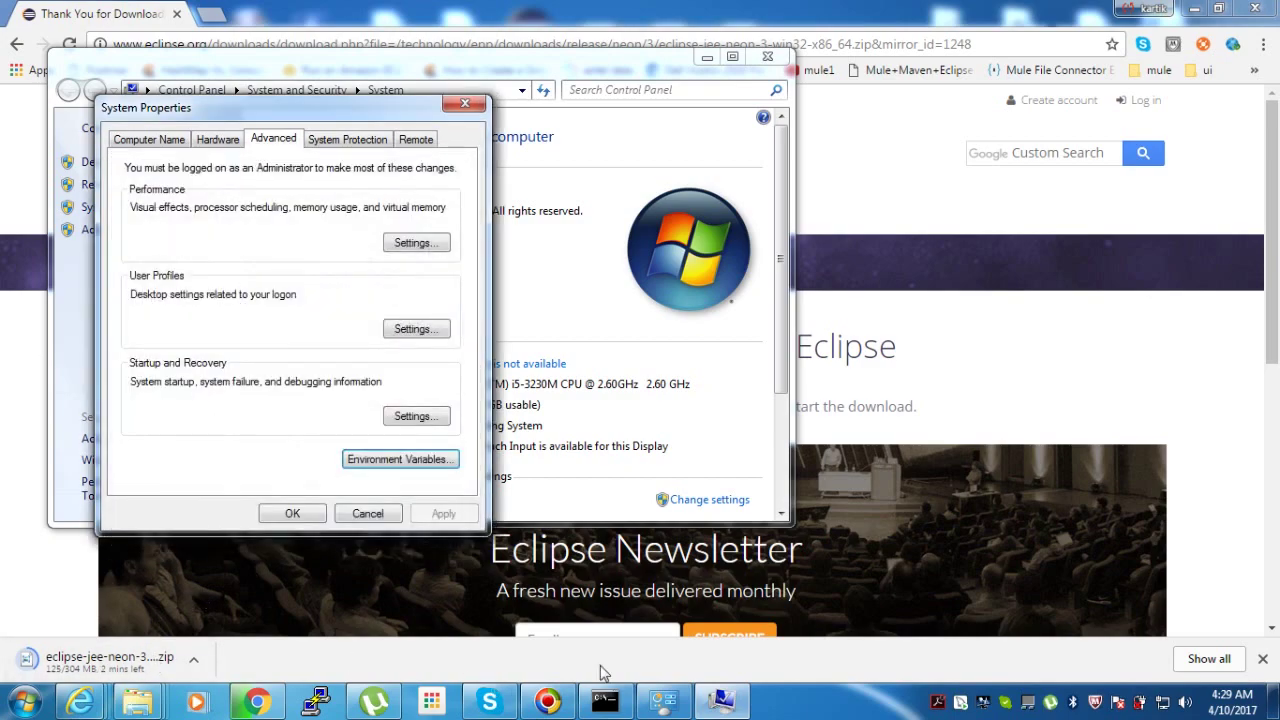
- Close the old Command Prompt and paste the copied JDK path into a new Notepad document
click(600, 695)
click(1249, 9)
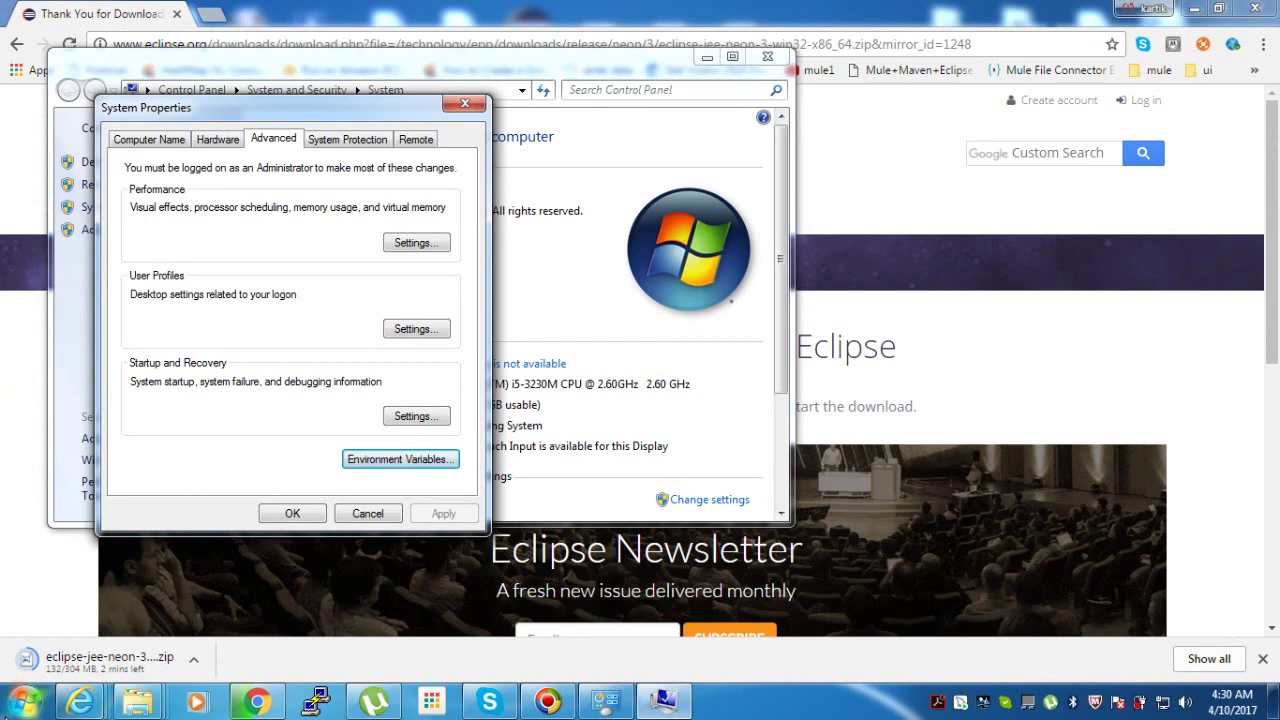
click(24, 701)
text(note)
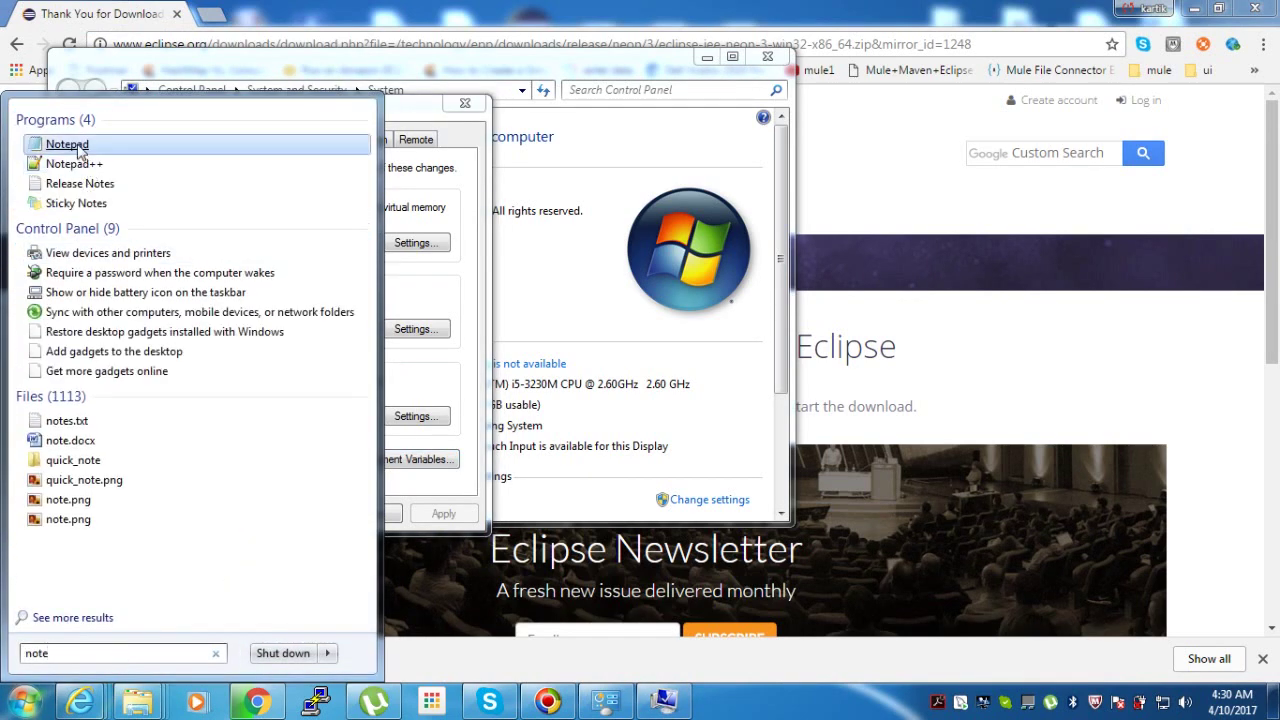
click(67, 144)
key(ctrl+v)
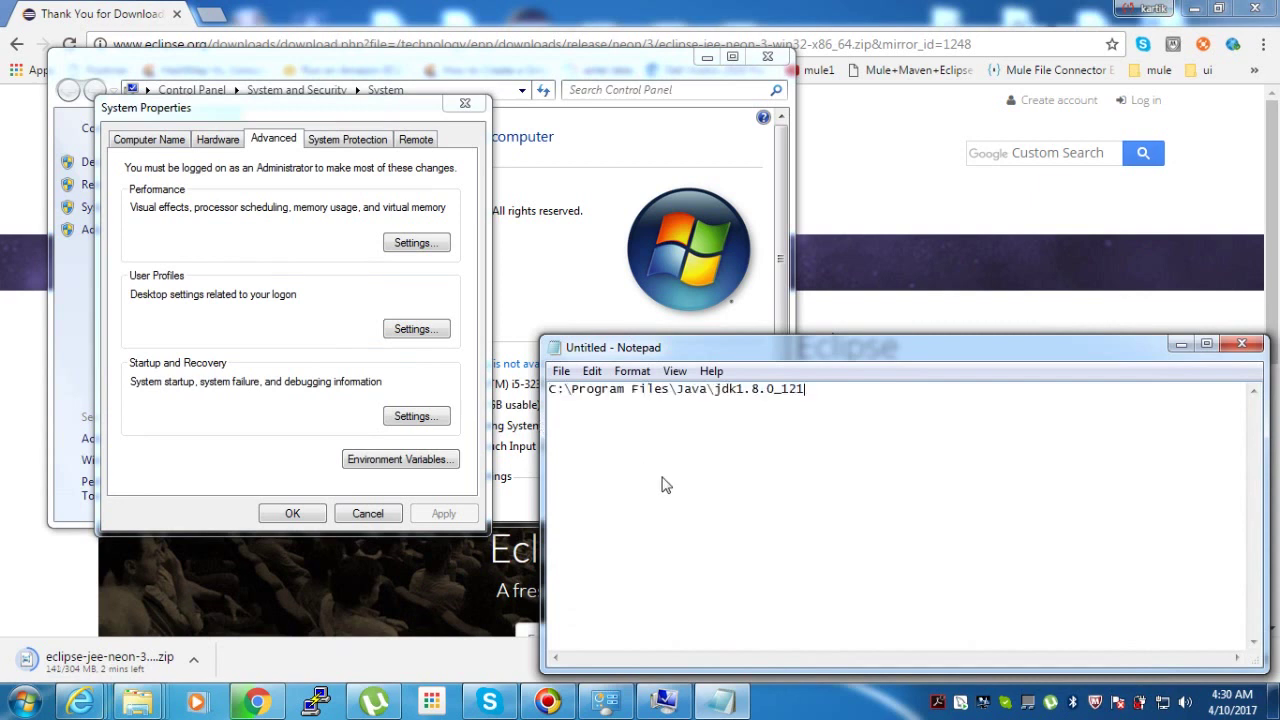
- Open a new Command Prompt and run java to test it without JAVA_HOME
click(28, 701)
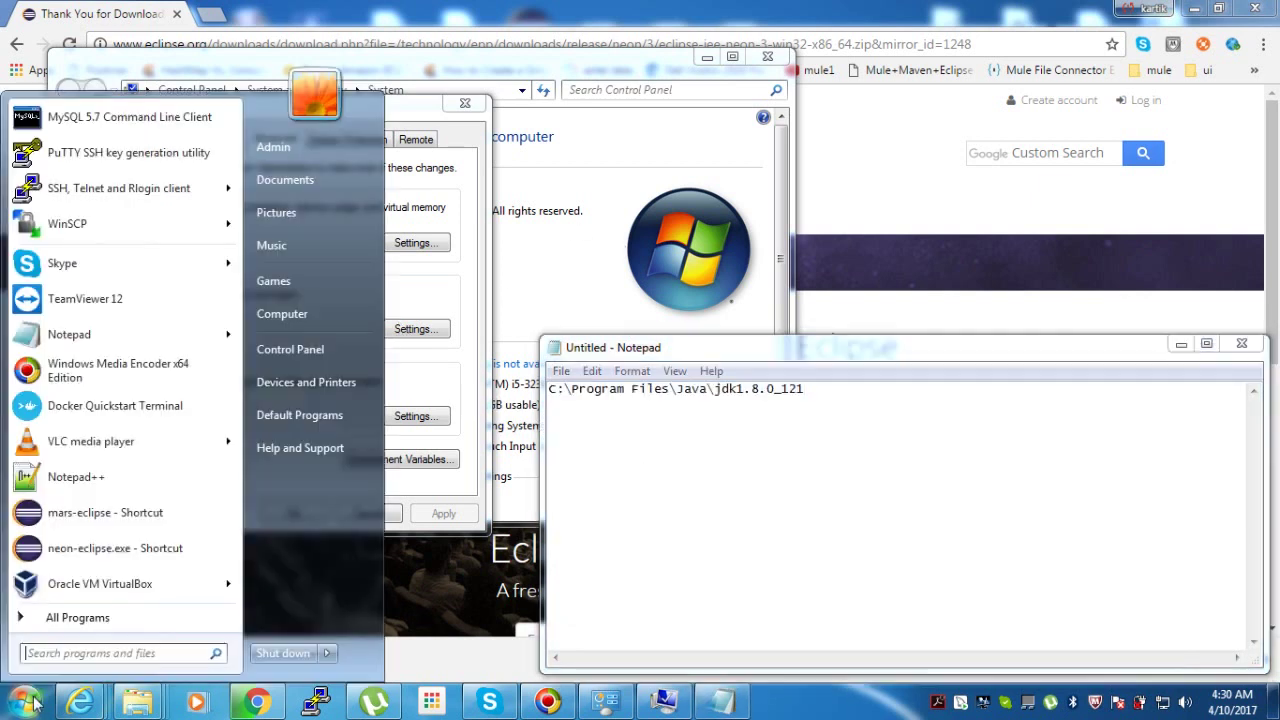
text(cmd)
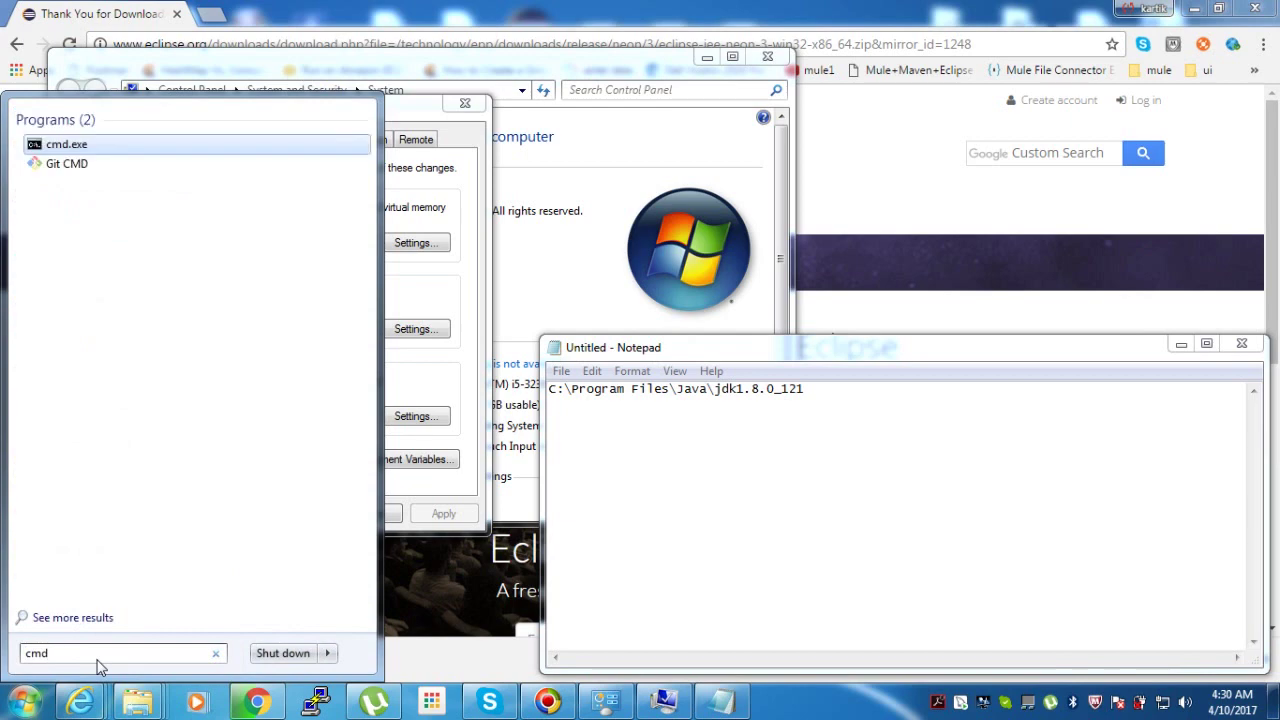
key(Return)
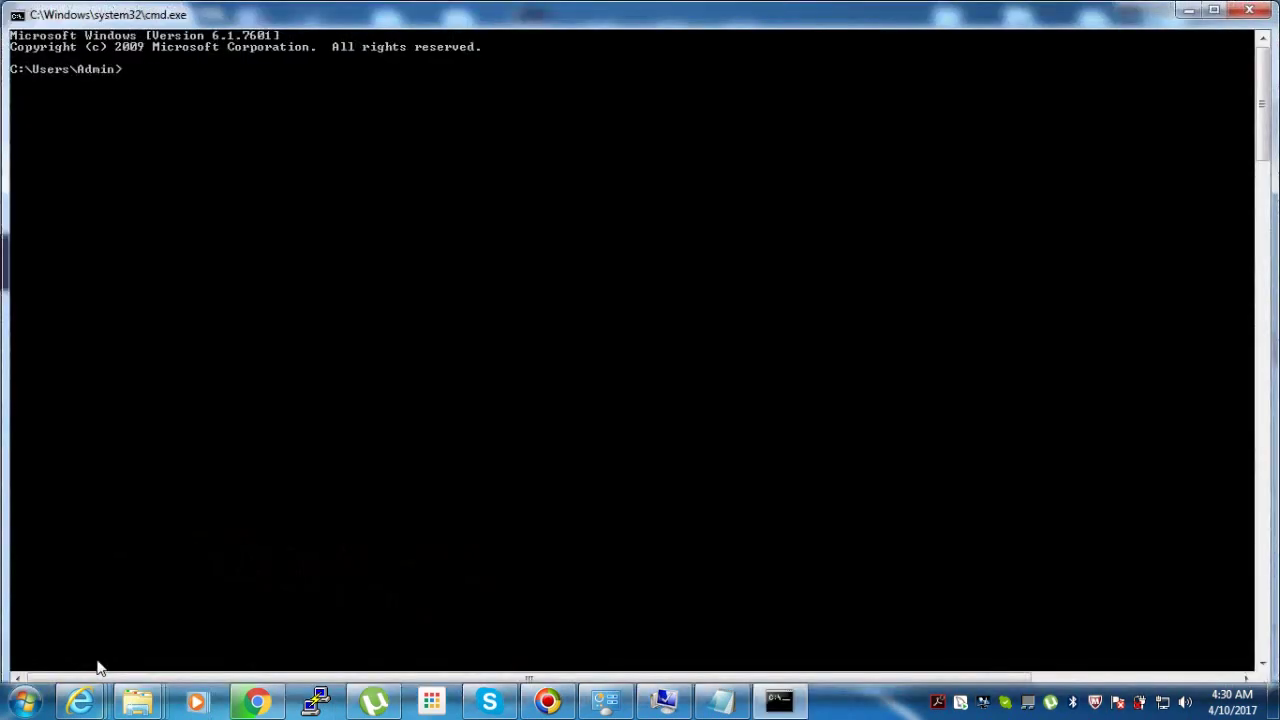
text(java)
key(Return)
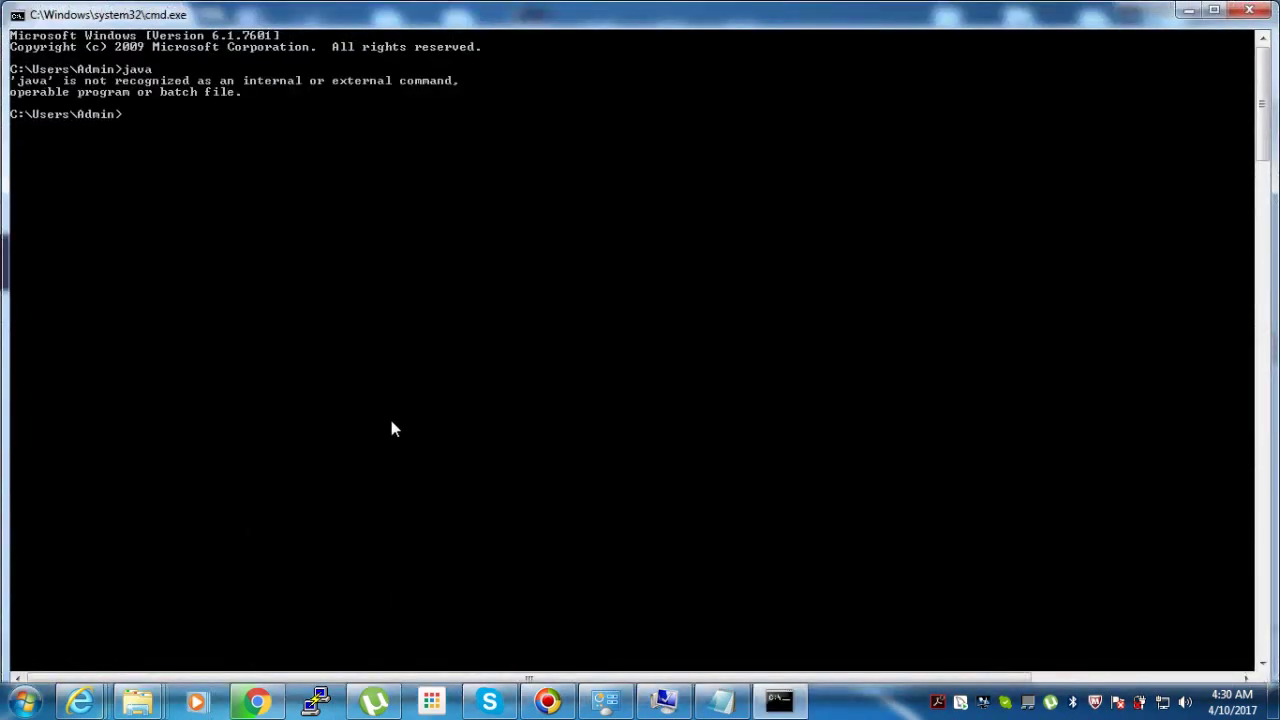
- Minimize the Command Prompt, Control Panel and Notepad windows, move System Properties aside, and bring the Eclipse download page to the front
click(1191, 16)
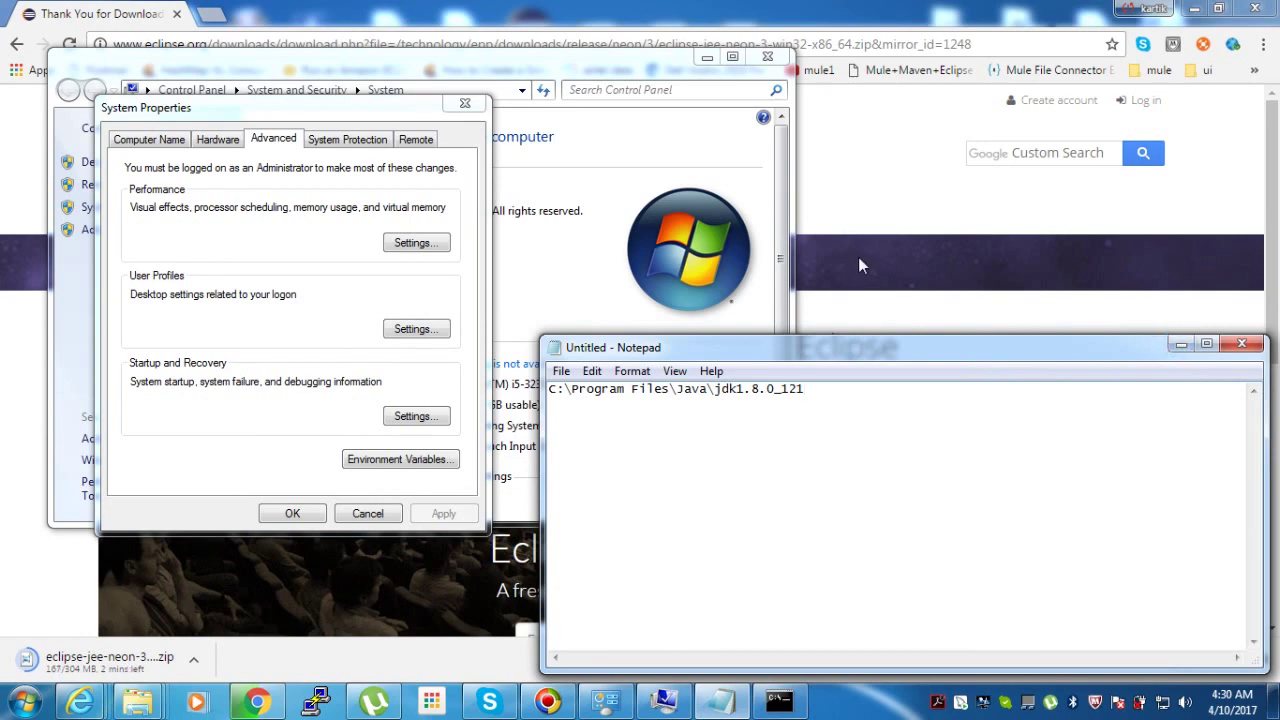
click(706, 60)
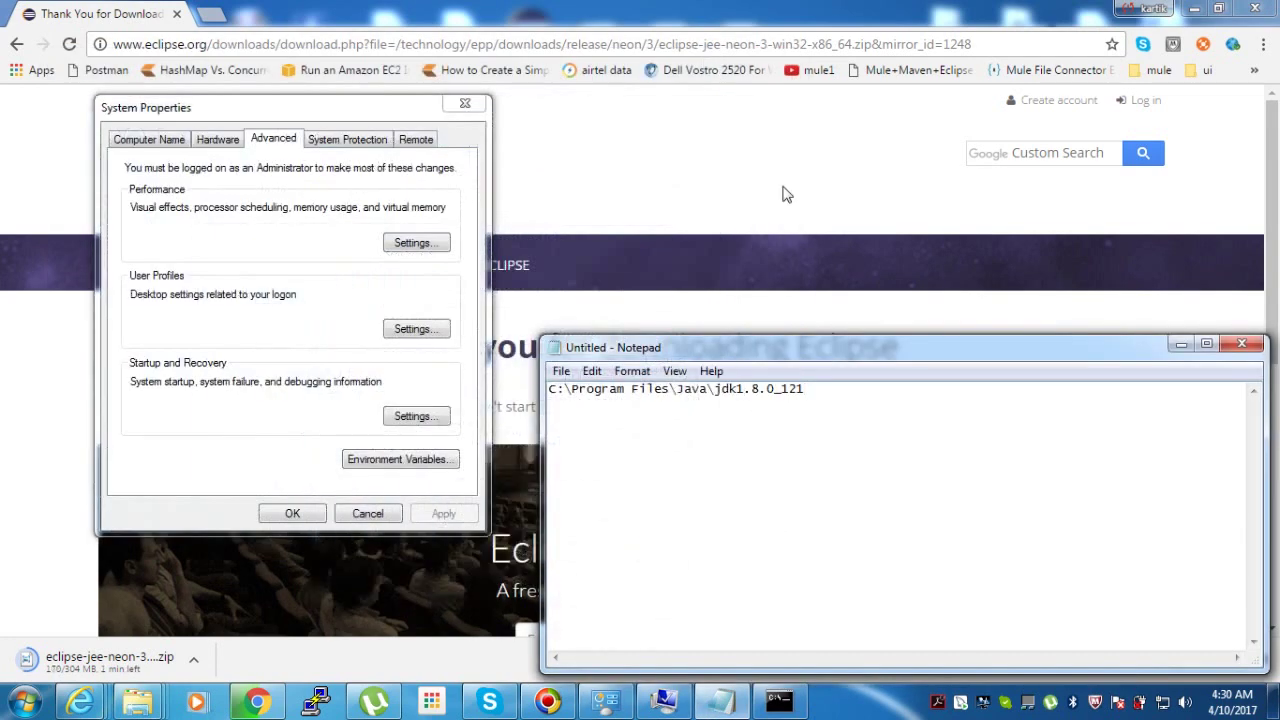
click(1180, 344)
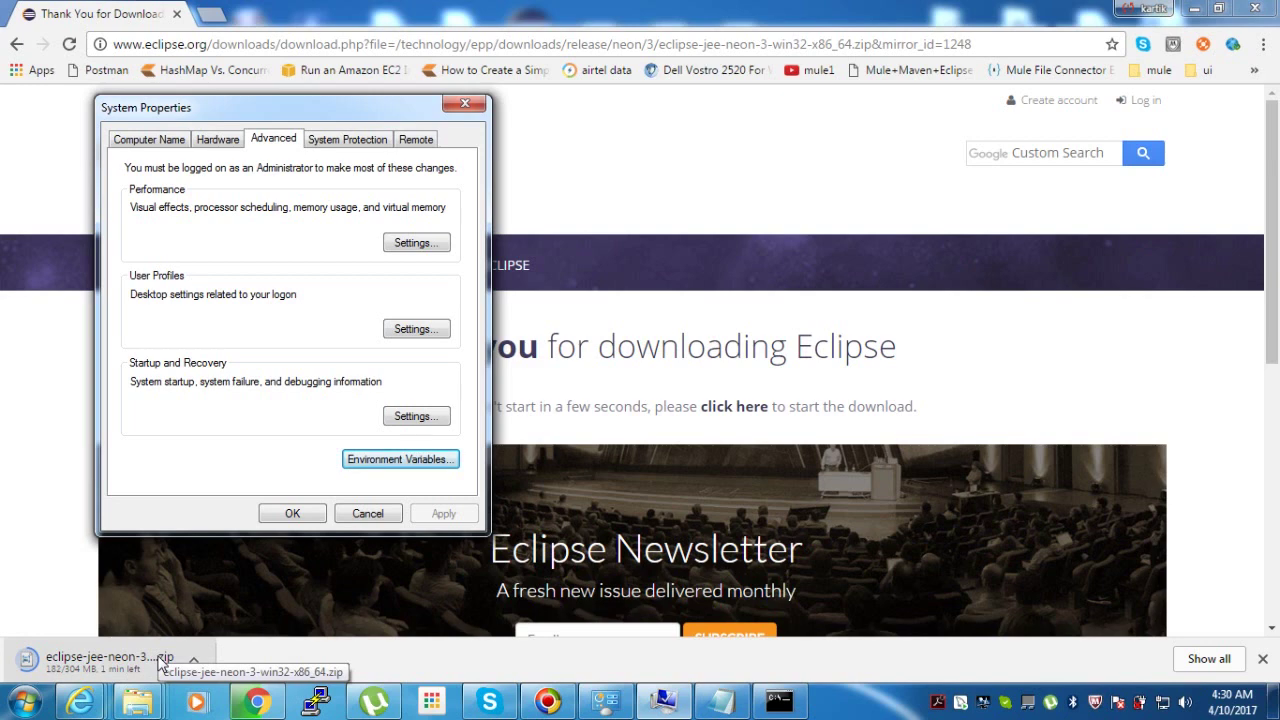
drag(355, 112, 358, 116)
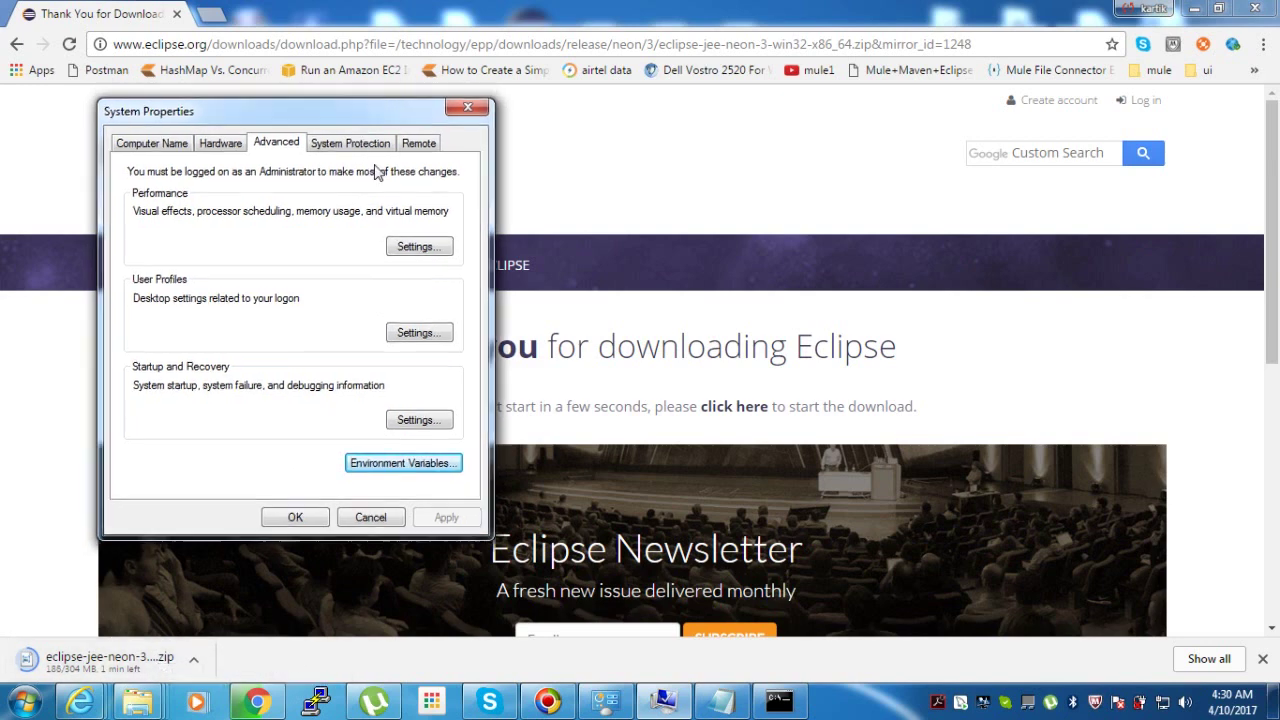
drag(376, 172, 754, 72)
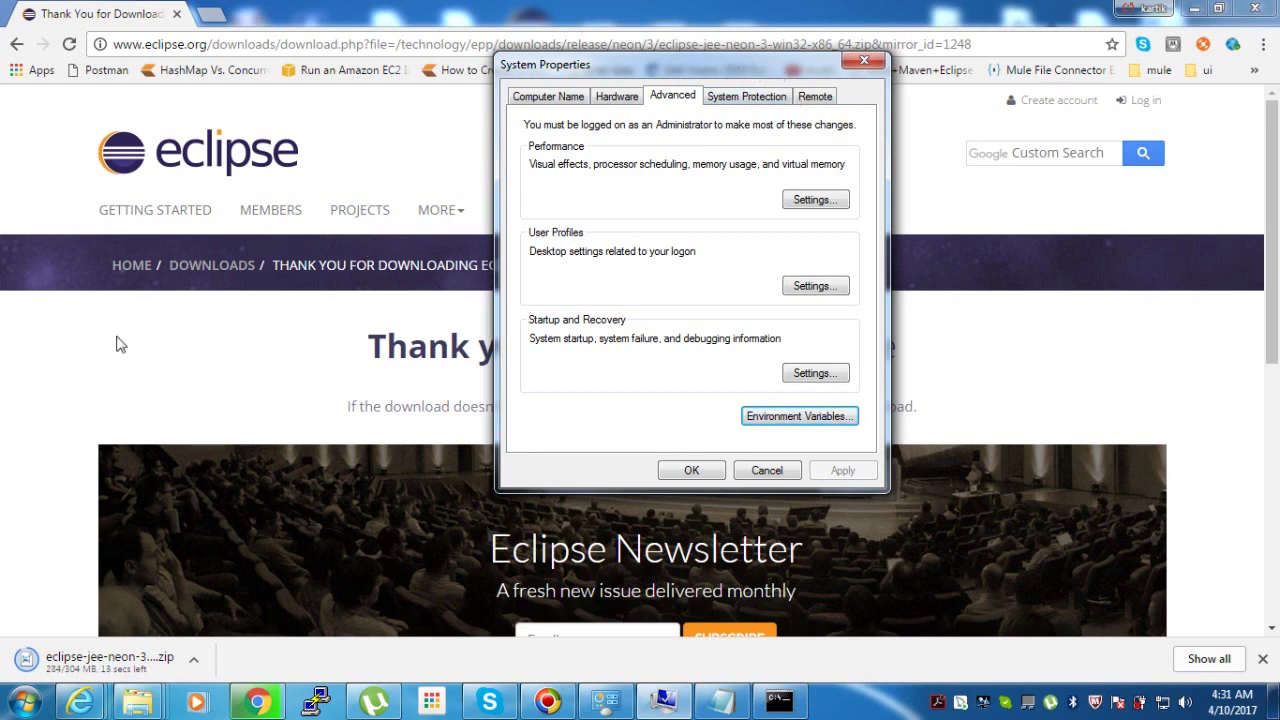
click(340, 10)
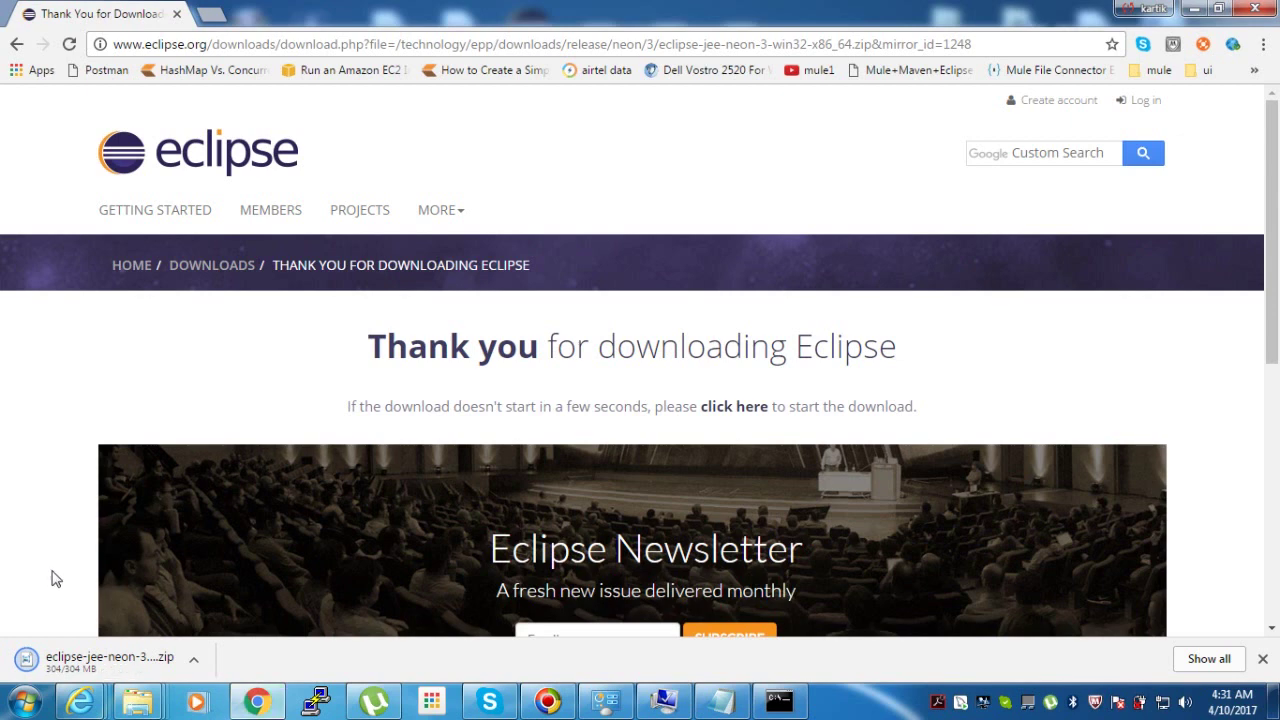
- Show the Eclipse download in its Downloads folder and maximize the folder window
right_click(72, 668)
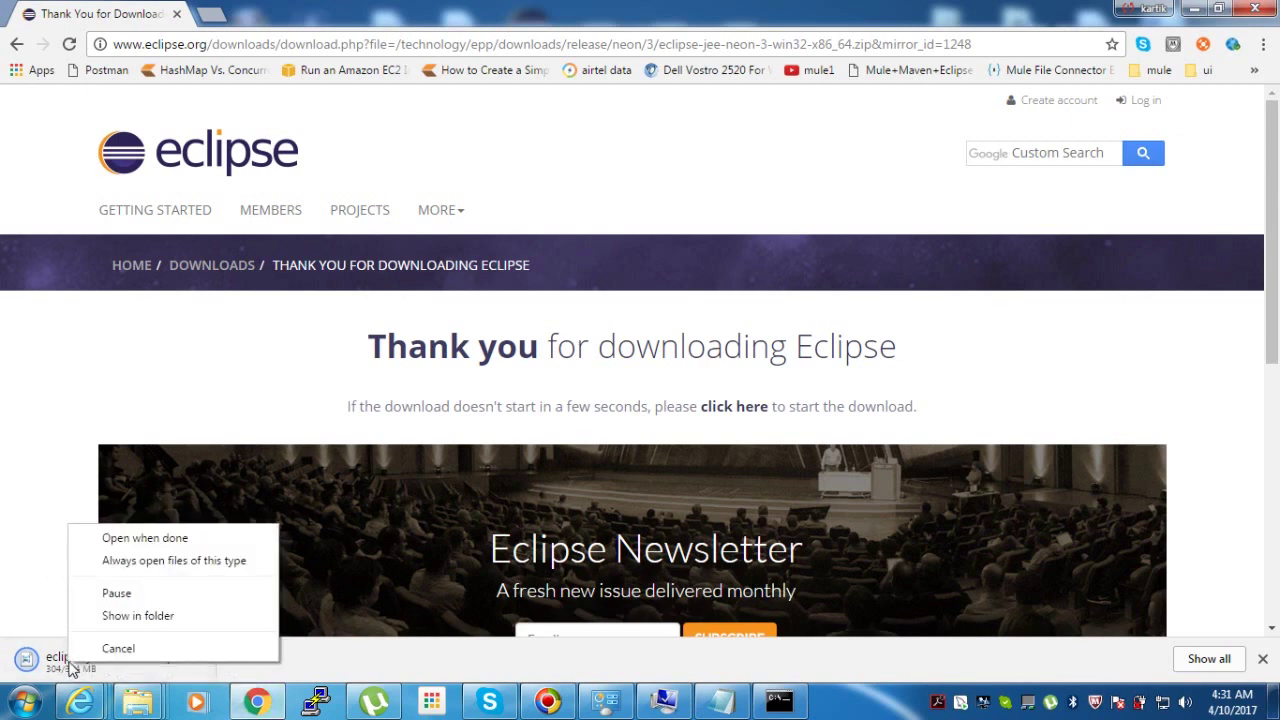
click(157, 618)
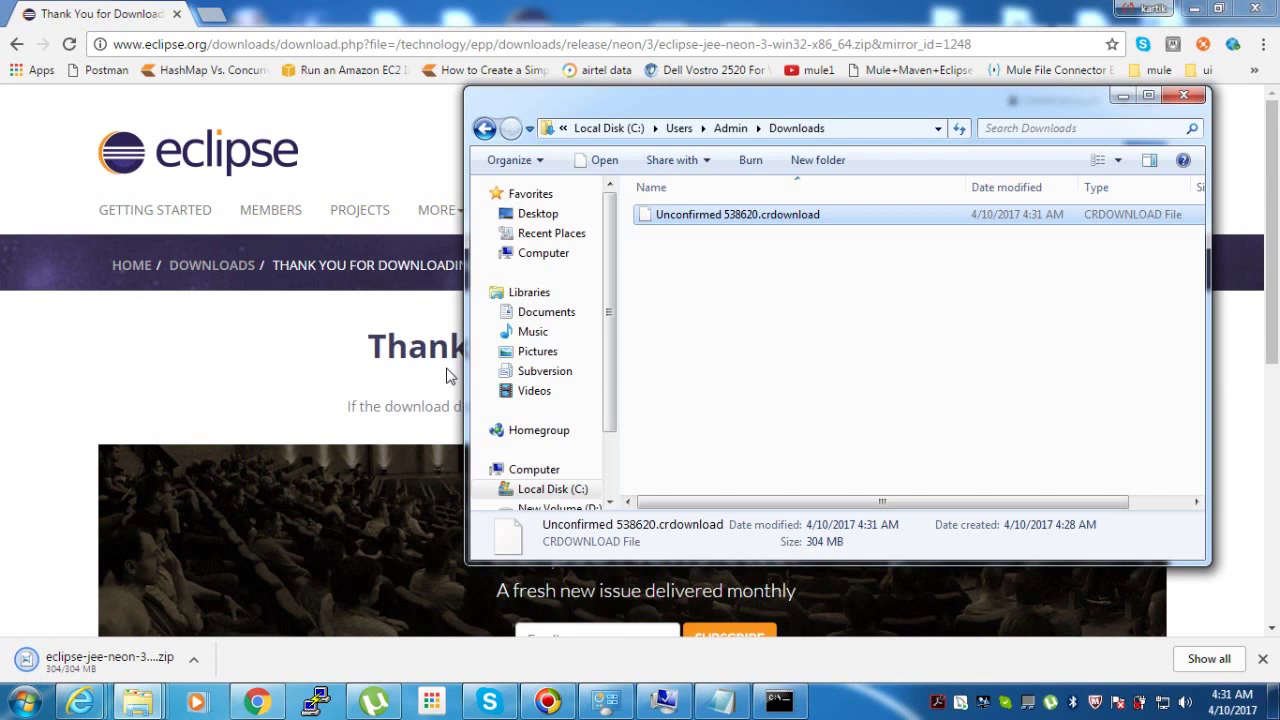
click(1148, 95)
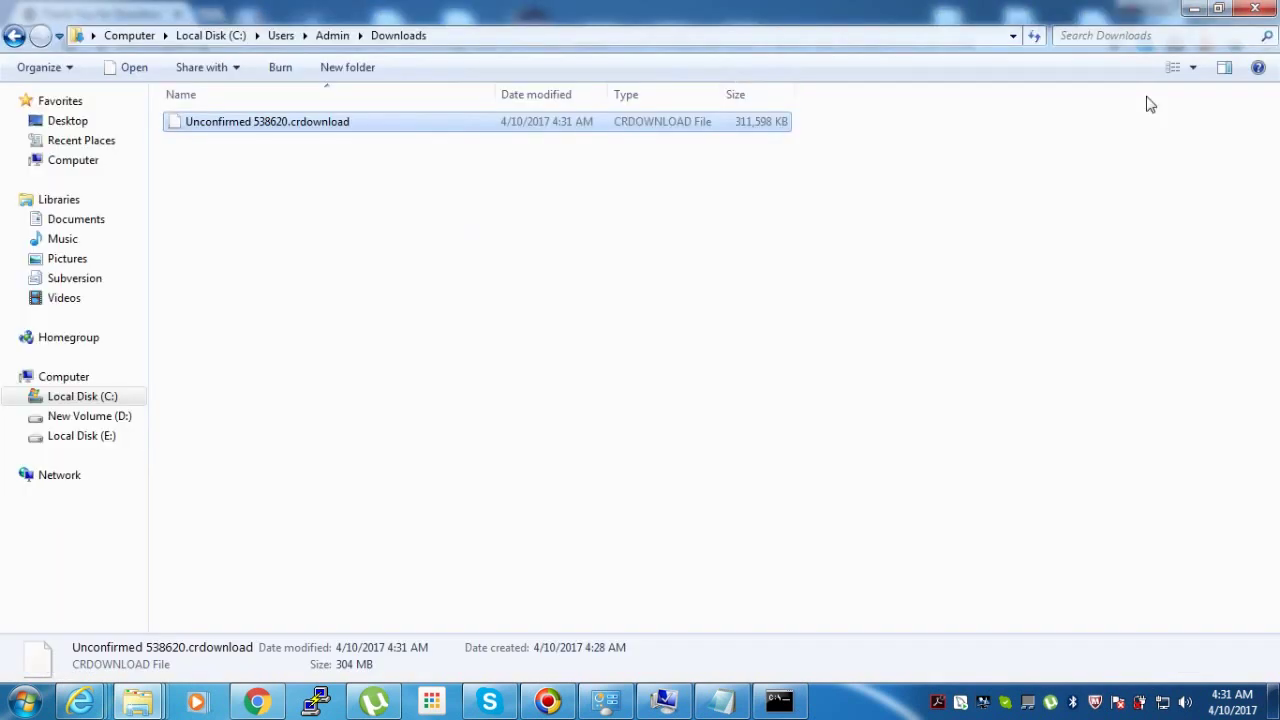
click(568, 39)
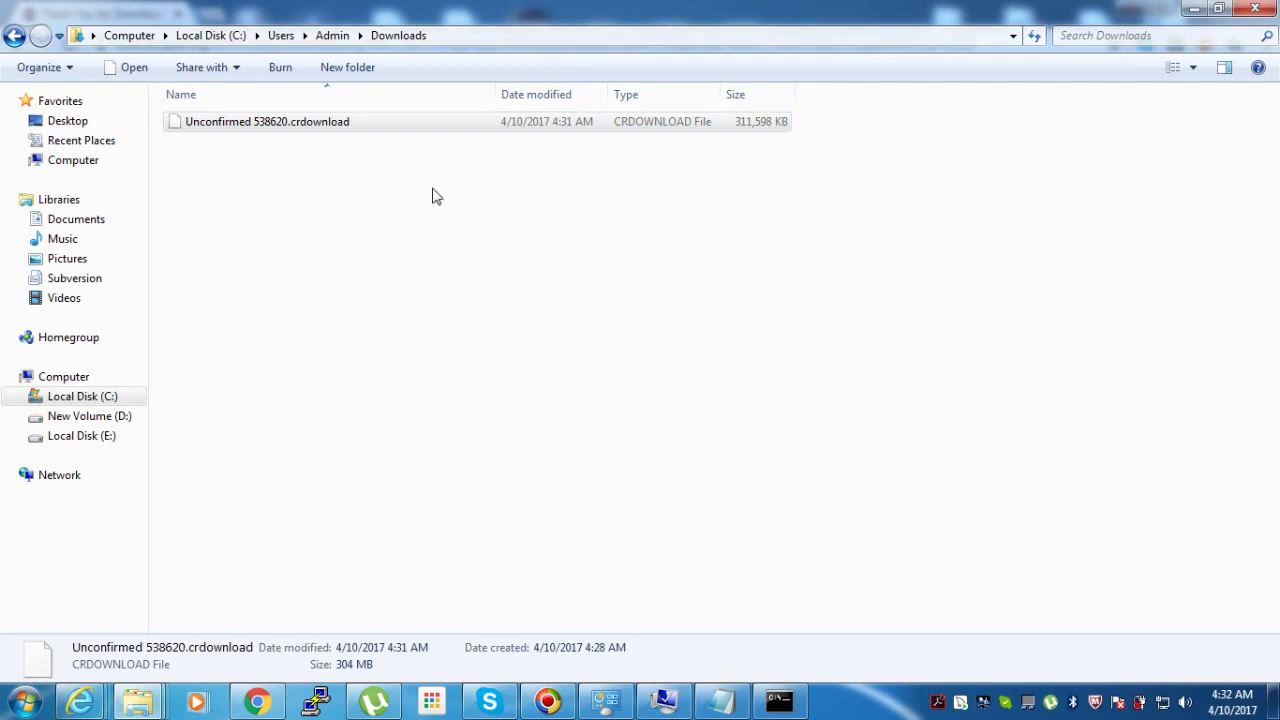
- Extract eclipse-jee-neon-3-win32-x86_64.zip directly into the Downloads folder with 7-Zip
click(297, 123)
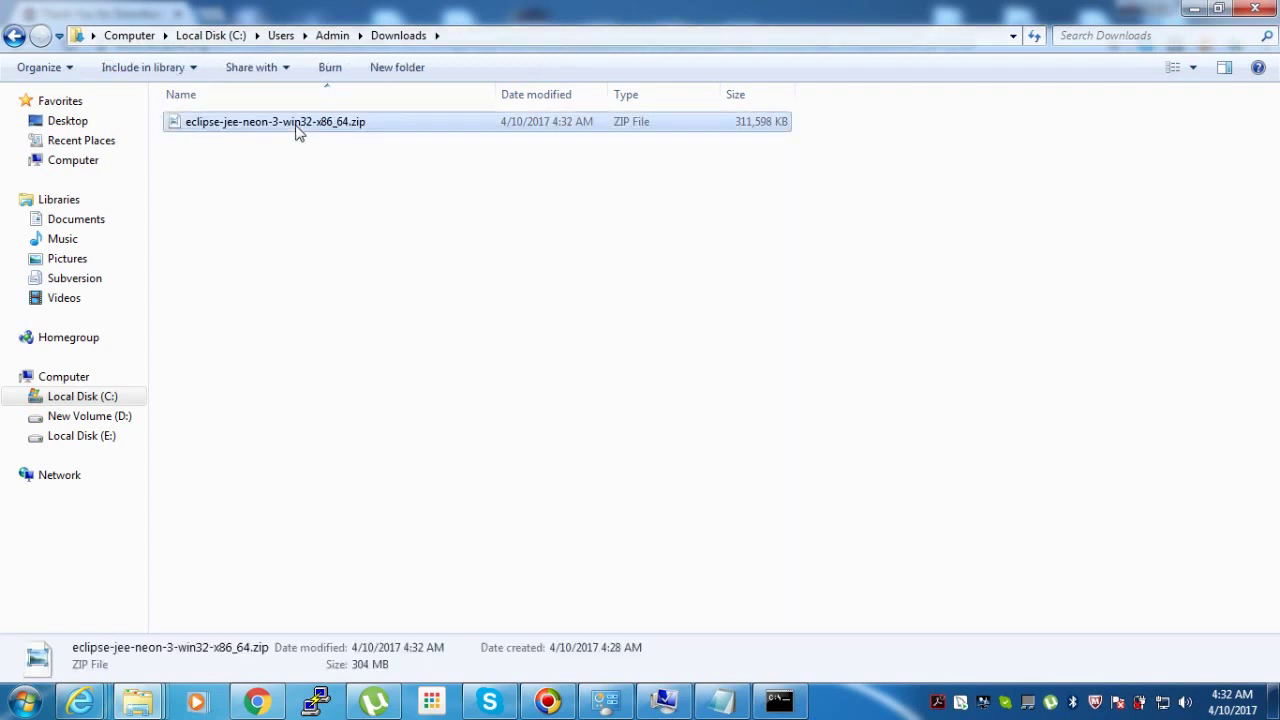
right_click(297, 123)
mouse_move(393, 180)
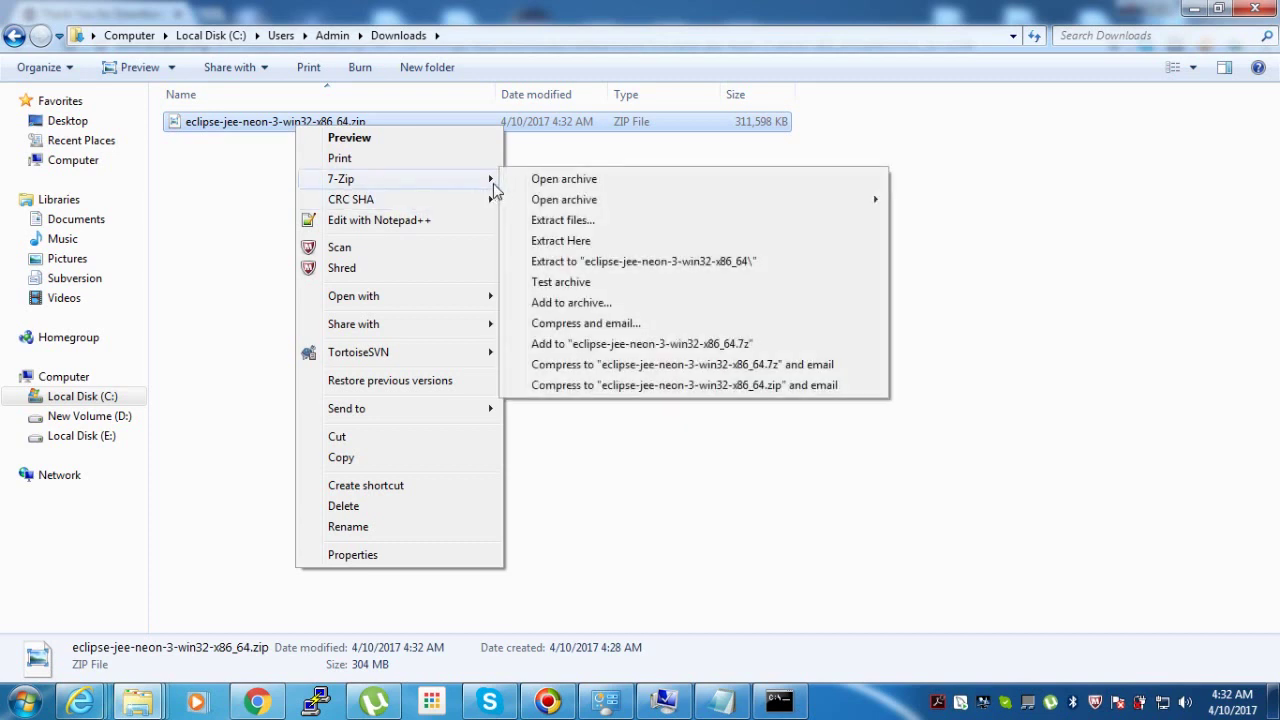
click(562, 242)
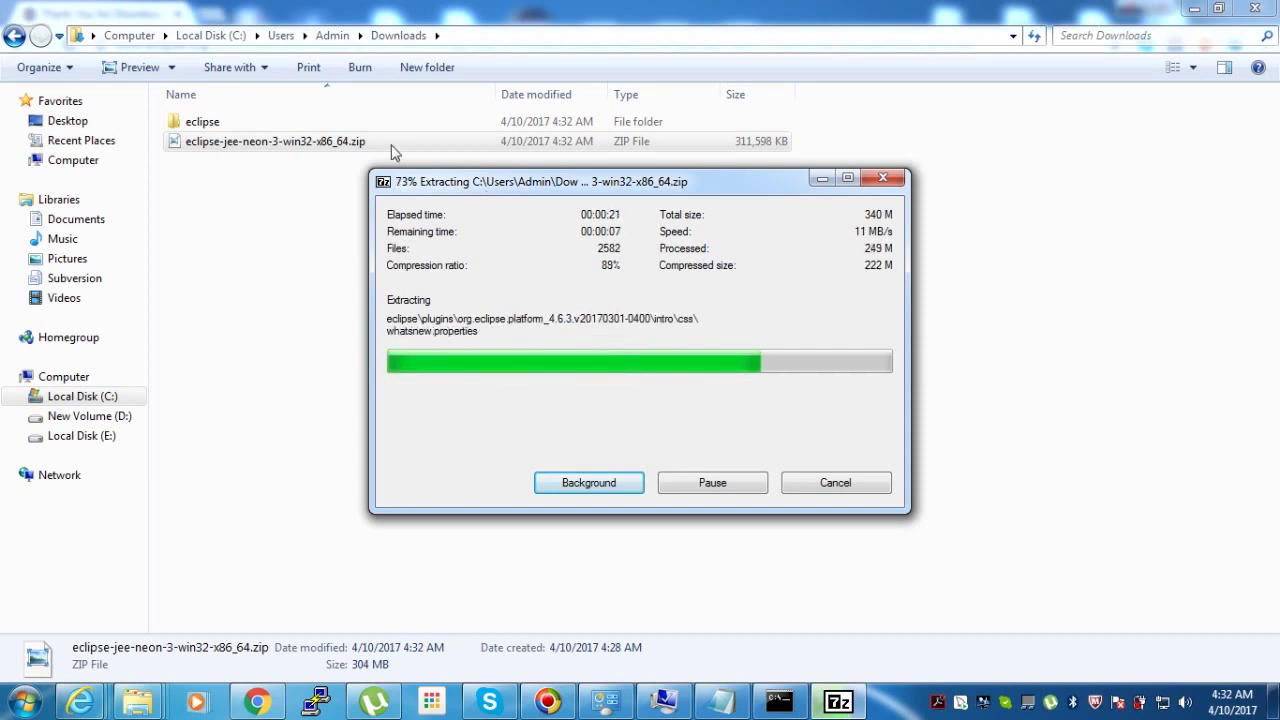
- Open the extracted eclipse folder, try to launch eclipse.exe without JAVA_HOME, and dismiss the message
double_click(208, 127)
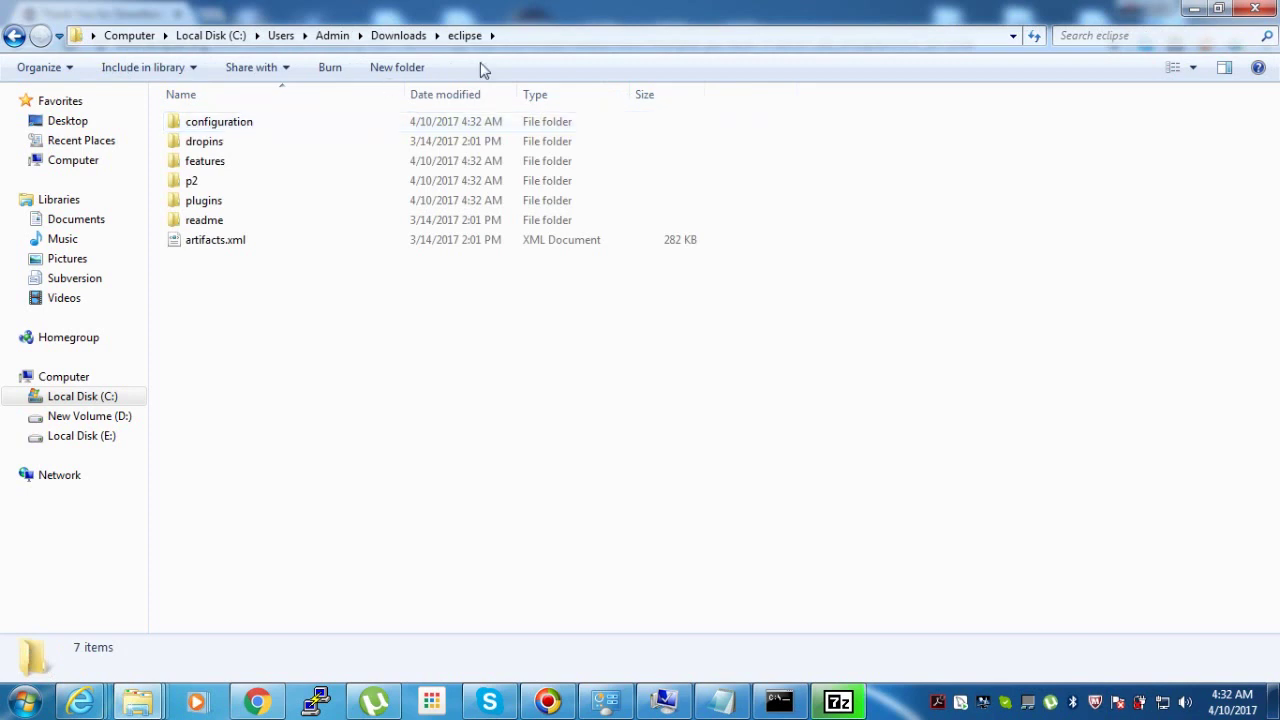
click(559, 44)
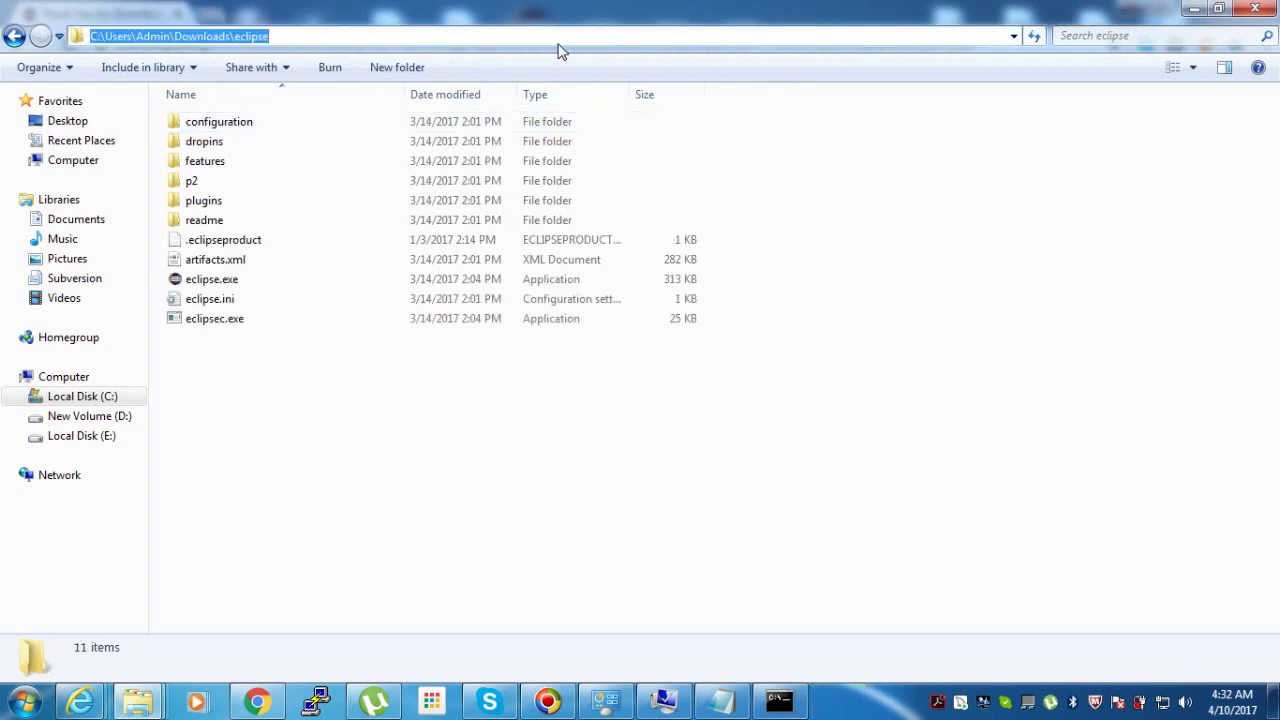
click(218, 284)
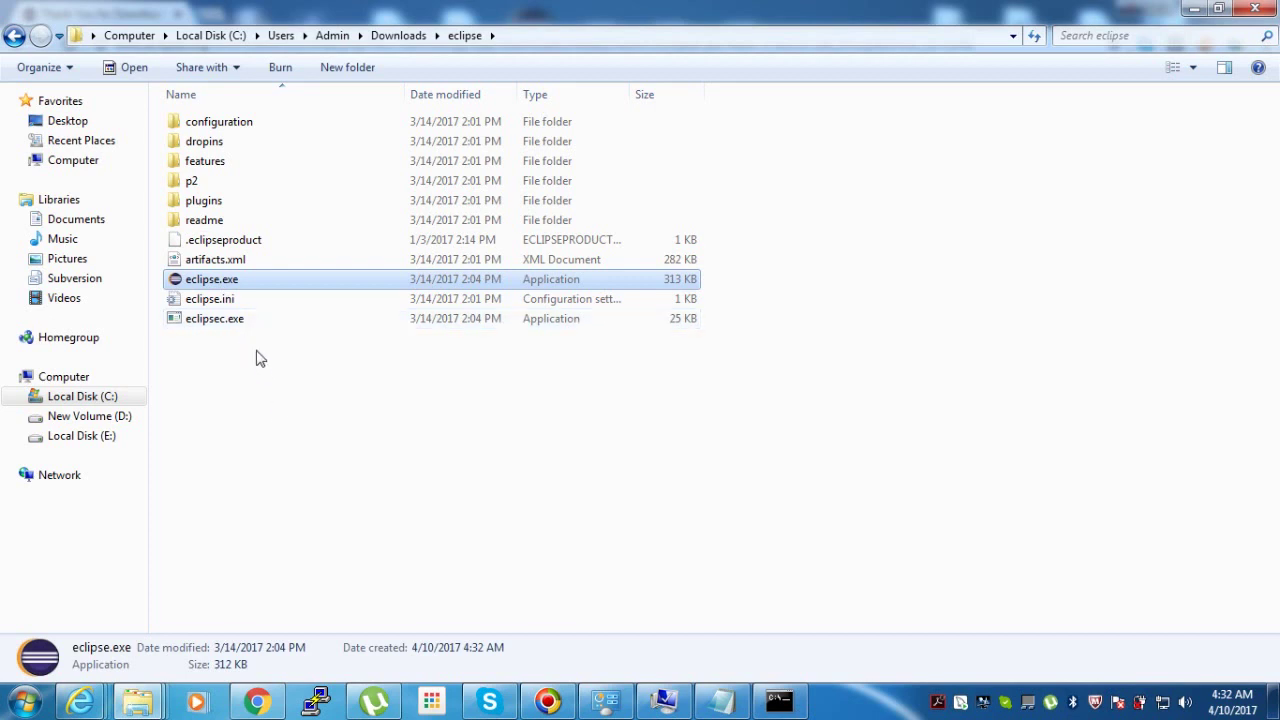
double_click(217, 287)
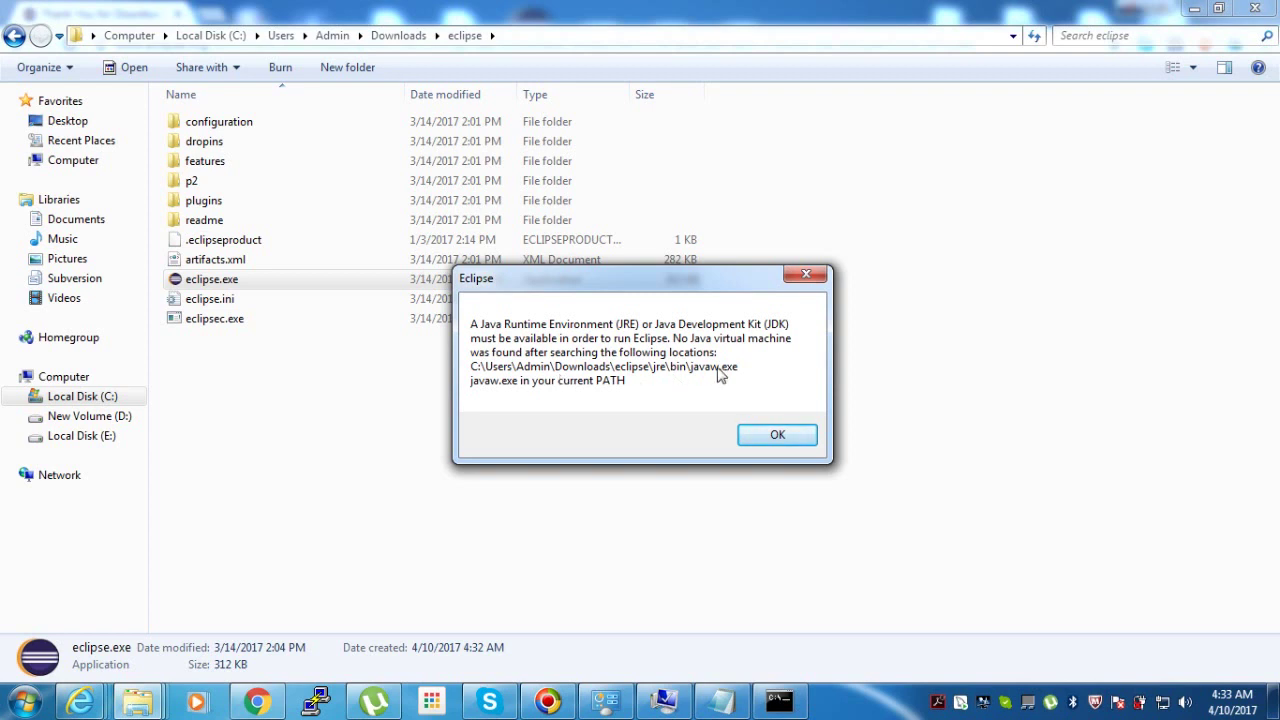
click(774, 436)
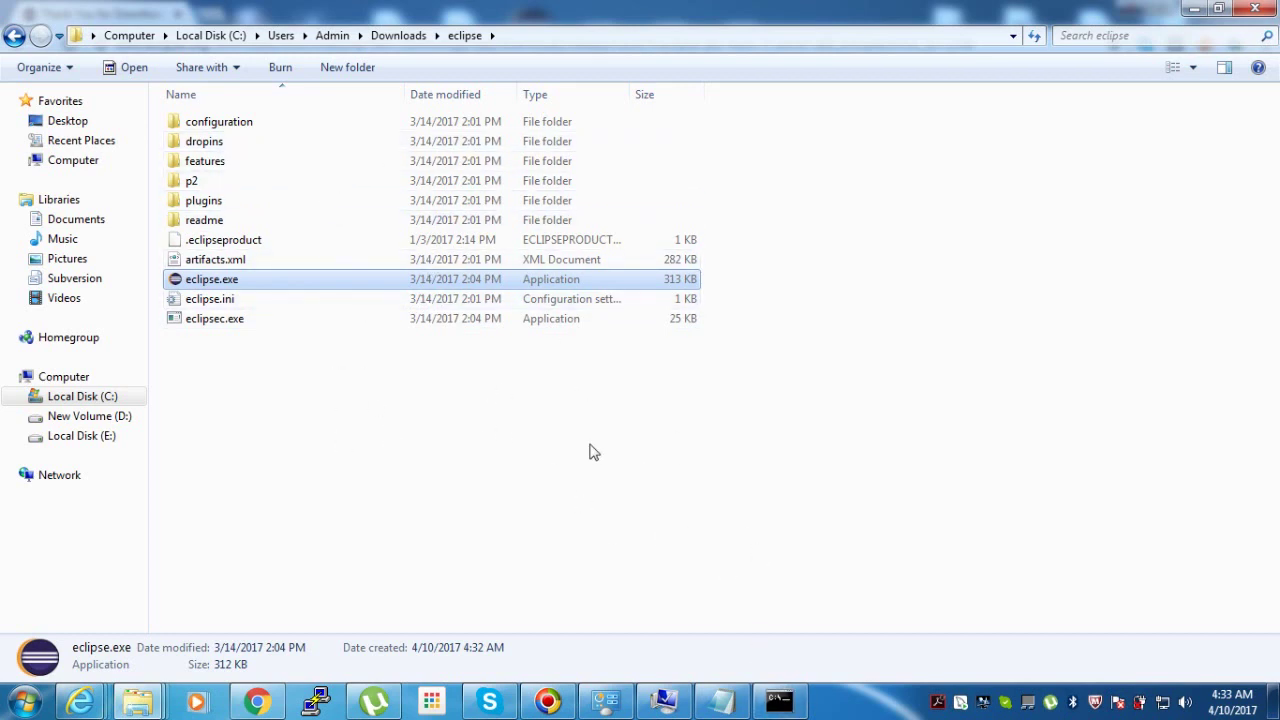
click(760, 45)
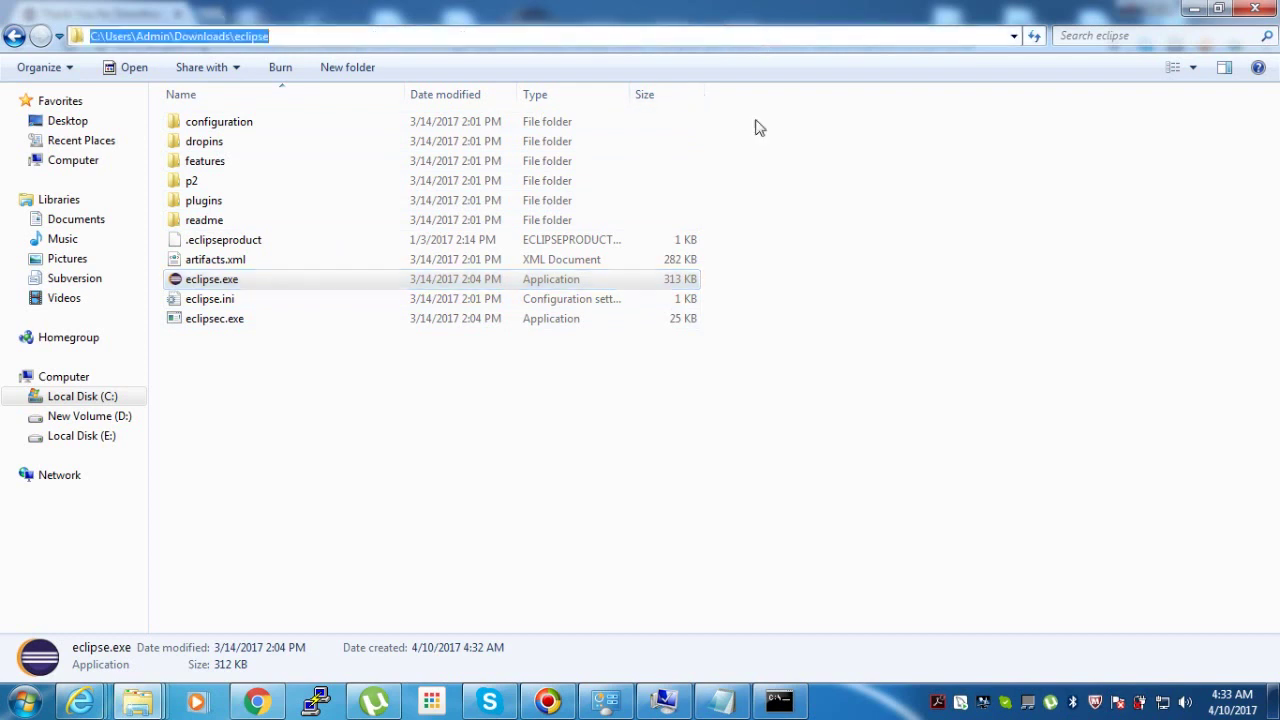
click(776, 543)
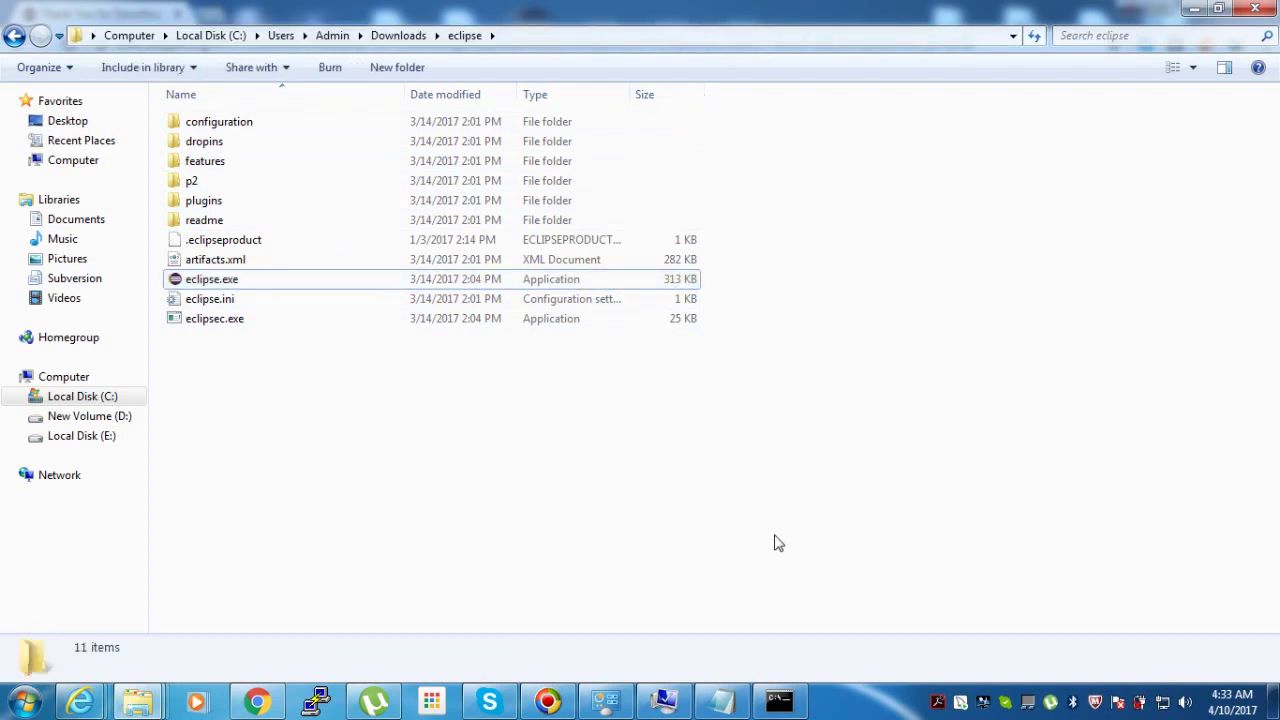
- Create the system variable JAVA_HOME with value C:\Program Files\Java\jdk1.8.0_121 and confirm the environment variables and System Properties
mouse_move(779, 700)
click(14, 704)
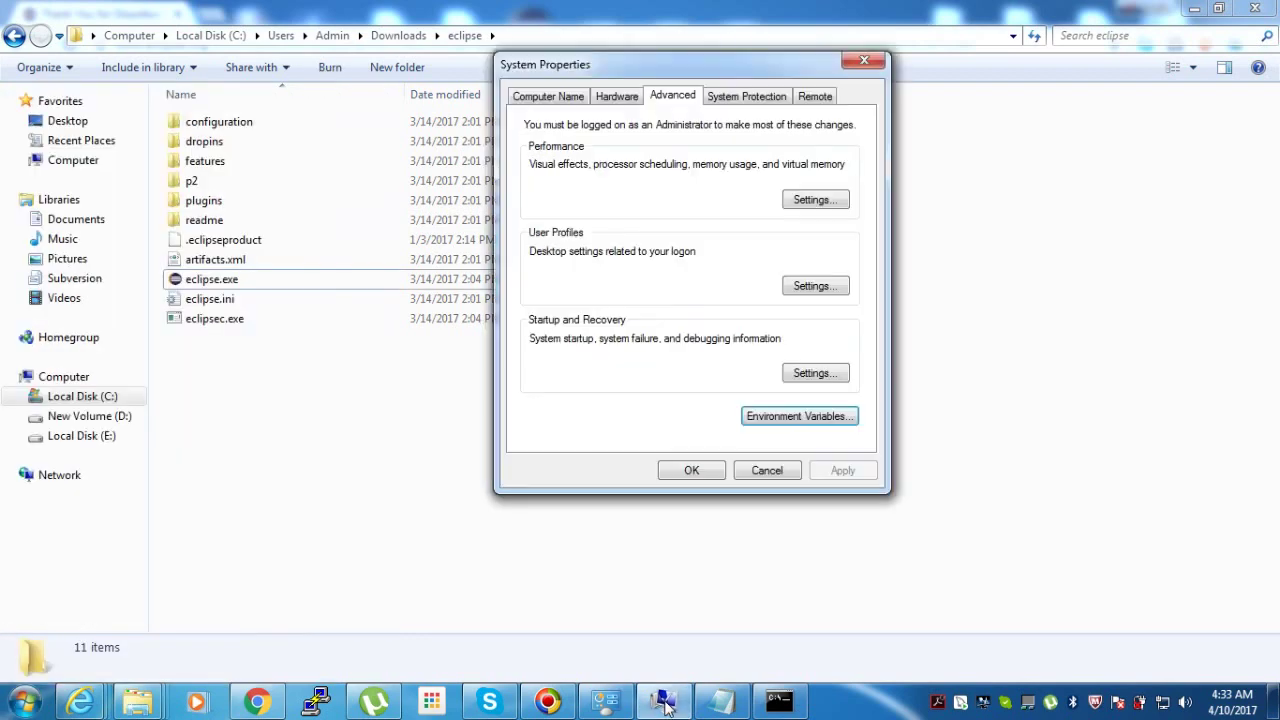
click(775, 423)
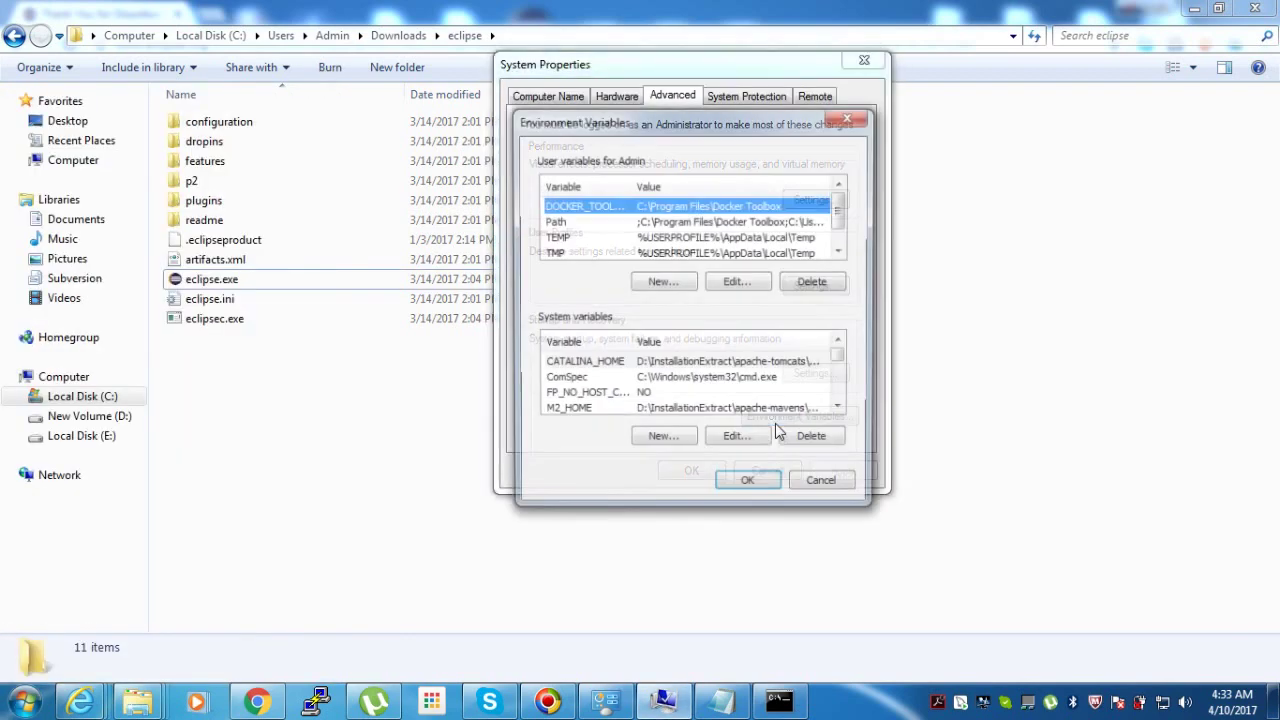
click(660, 440)
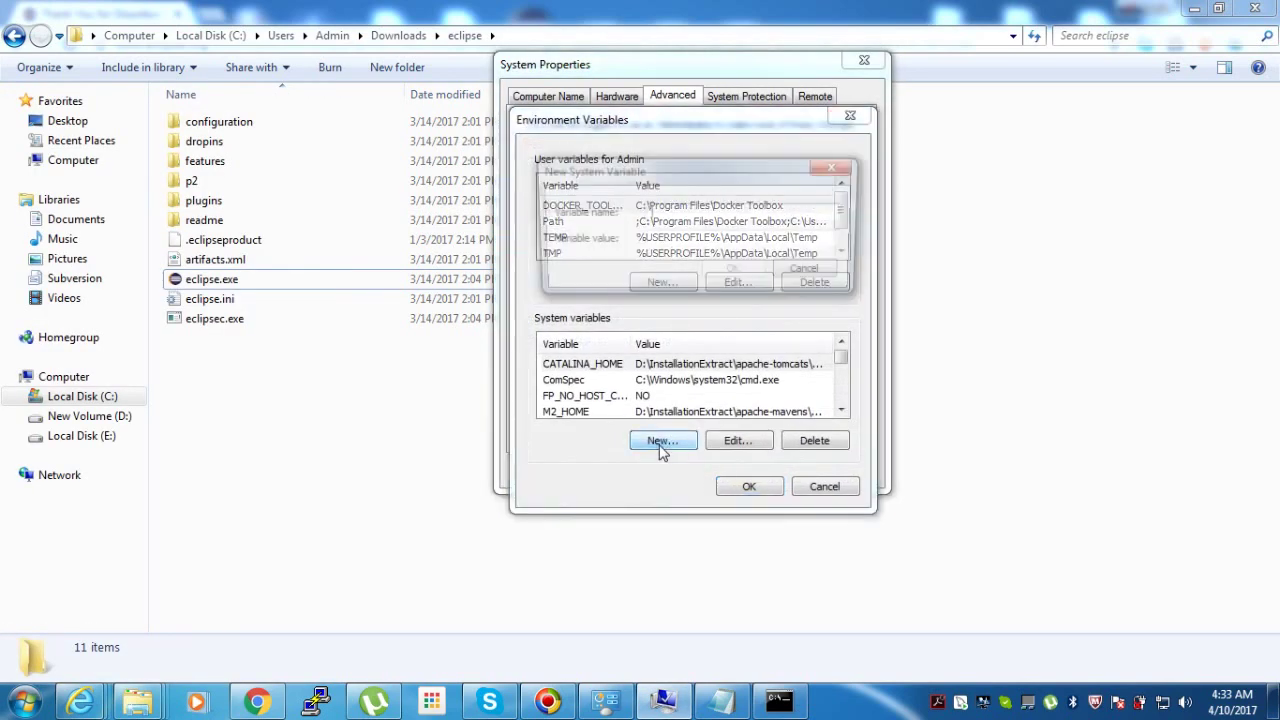
click(742, 242)
text(C:\Program Files\Java\jdk1.8.0_121)
click(742, 215)
text(JAVA_HO)
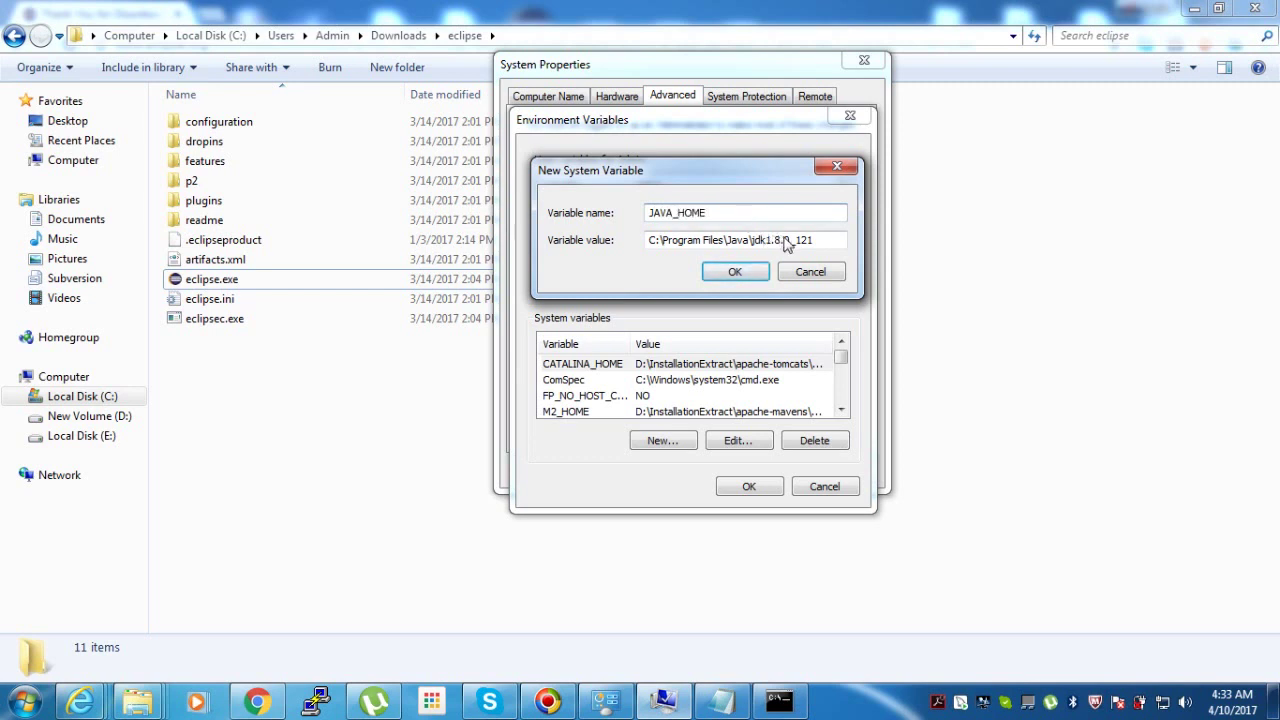
click(737, 273)
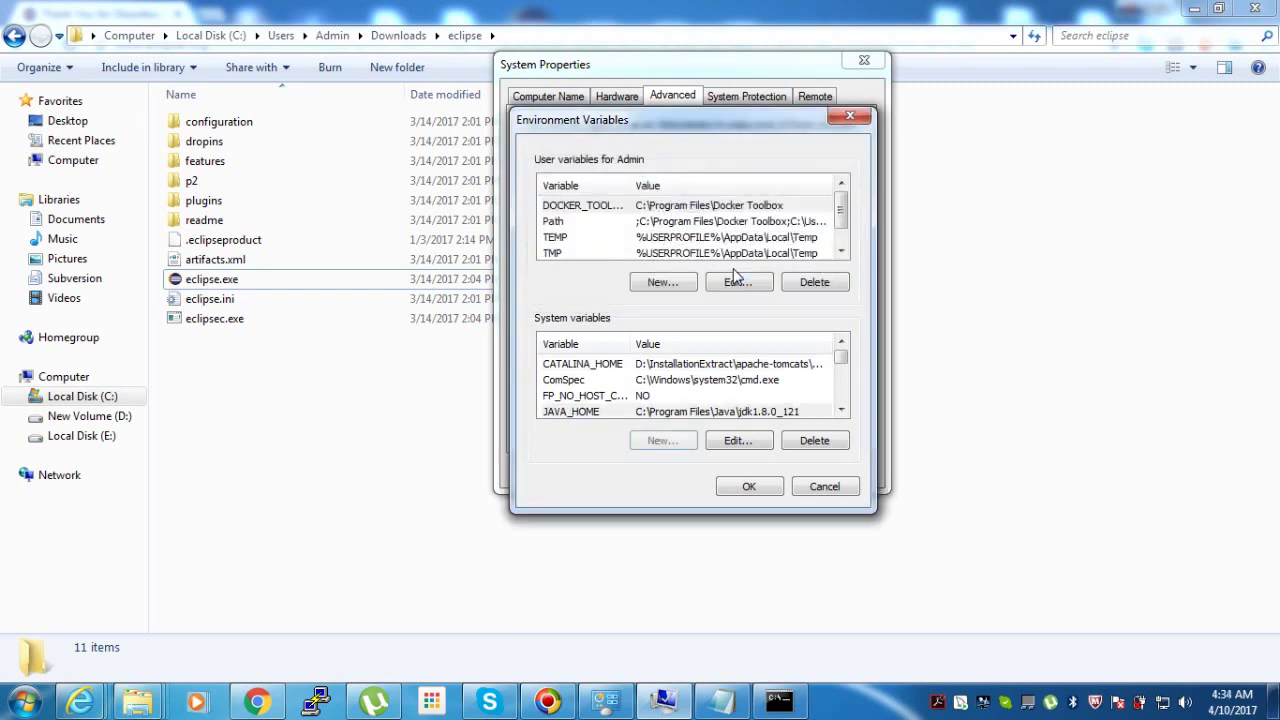
click(738, 489)
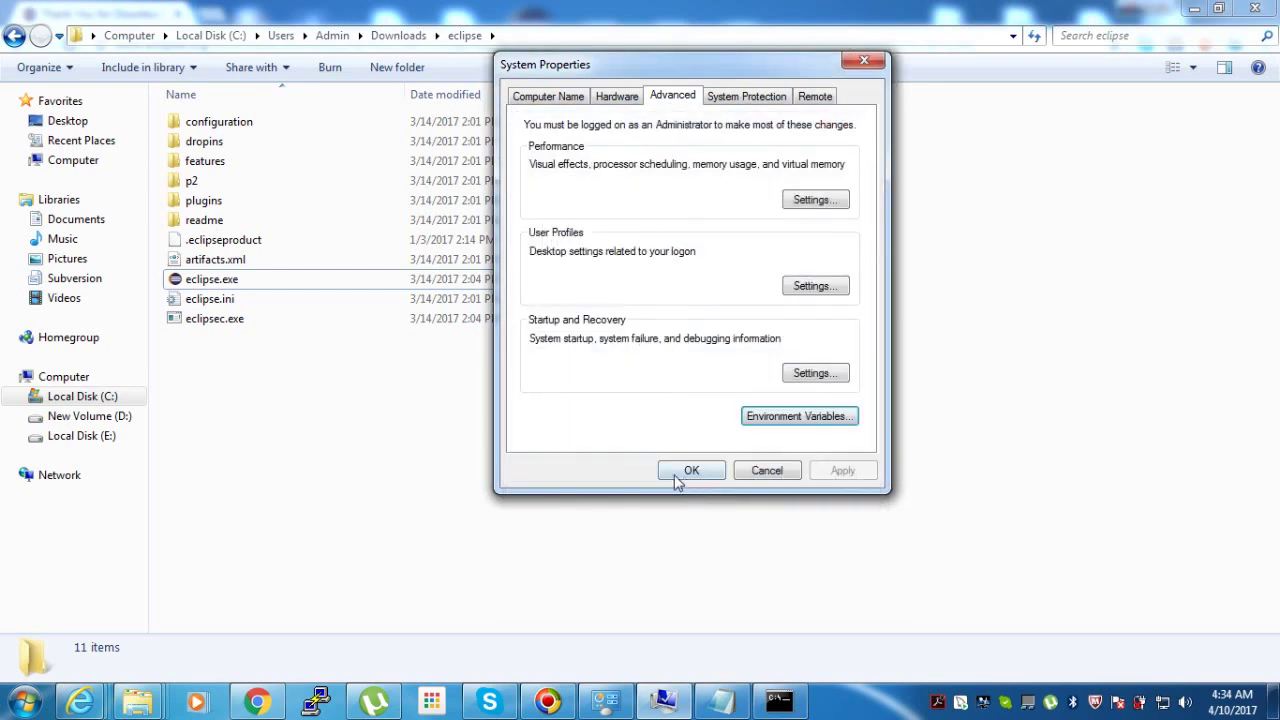
click(678, 475)
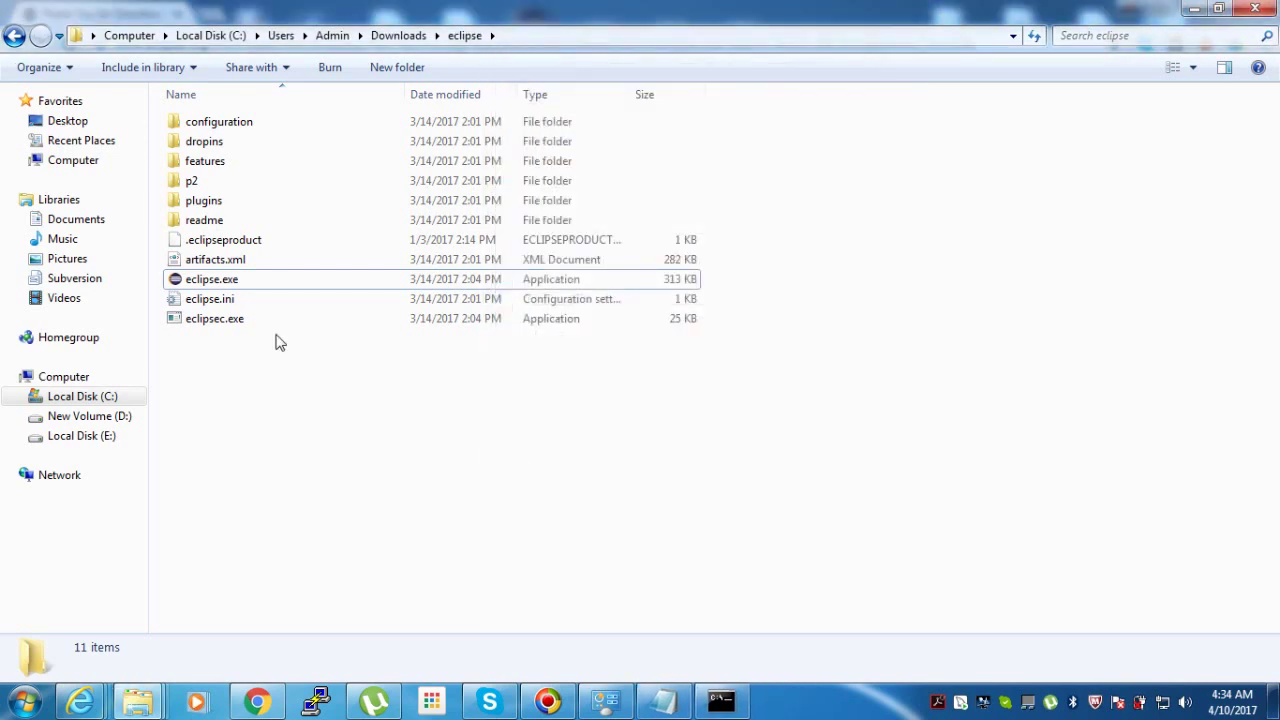
- Launch eclipse.exe from the extracted folder and close the old Command Prompt while it loads
double_click(211, 283)
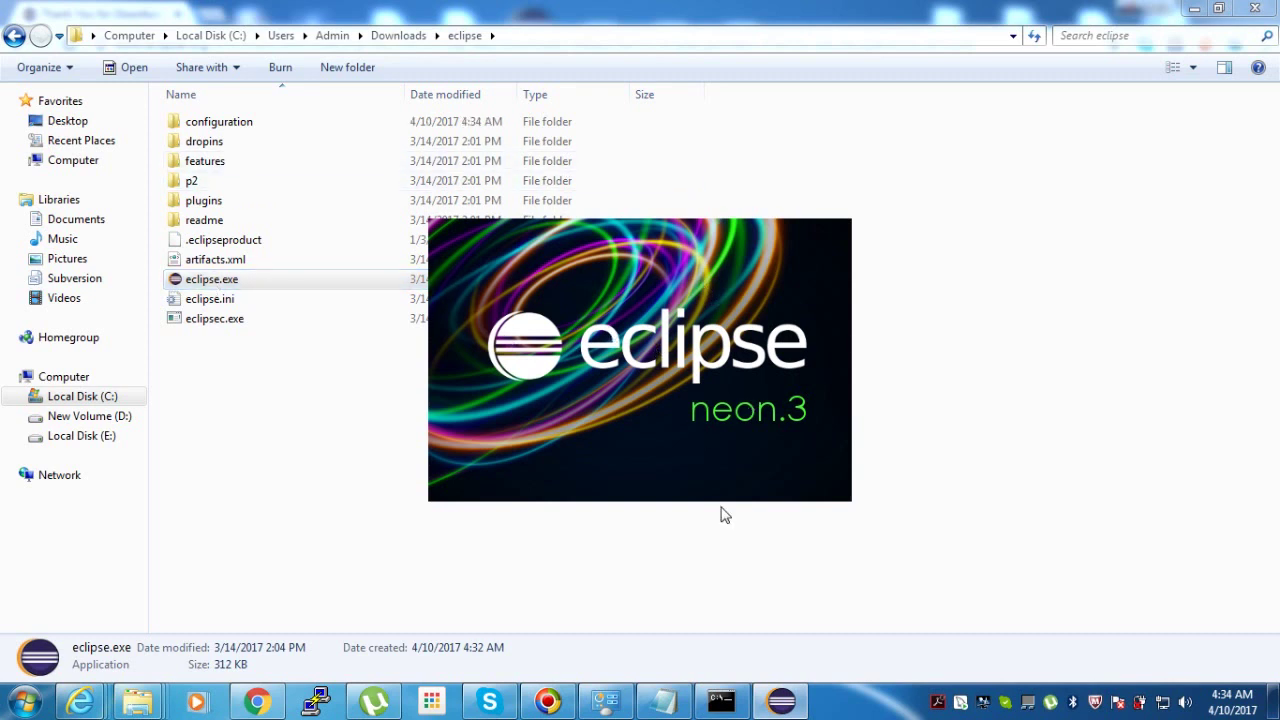
click(725, 702)
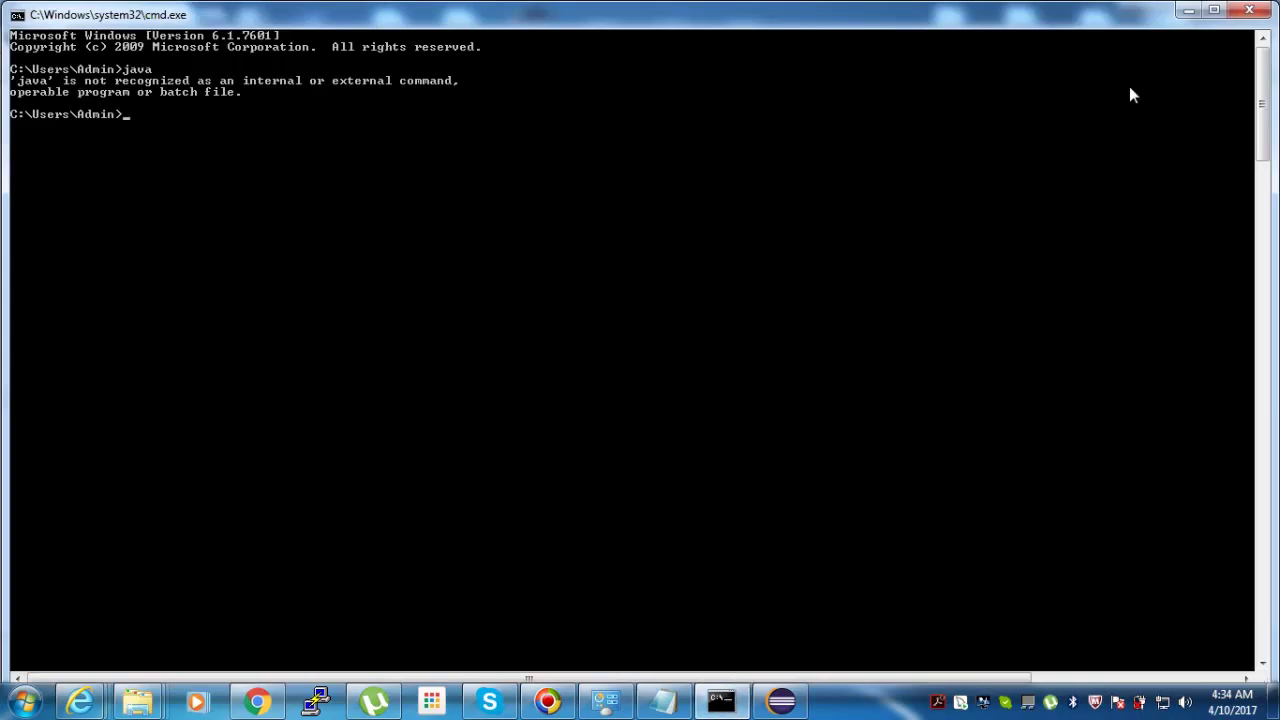
click(1248, 10)
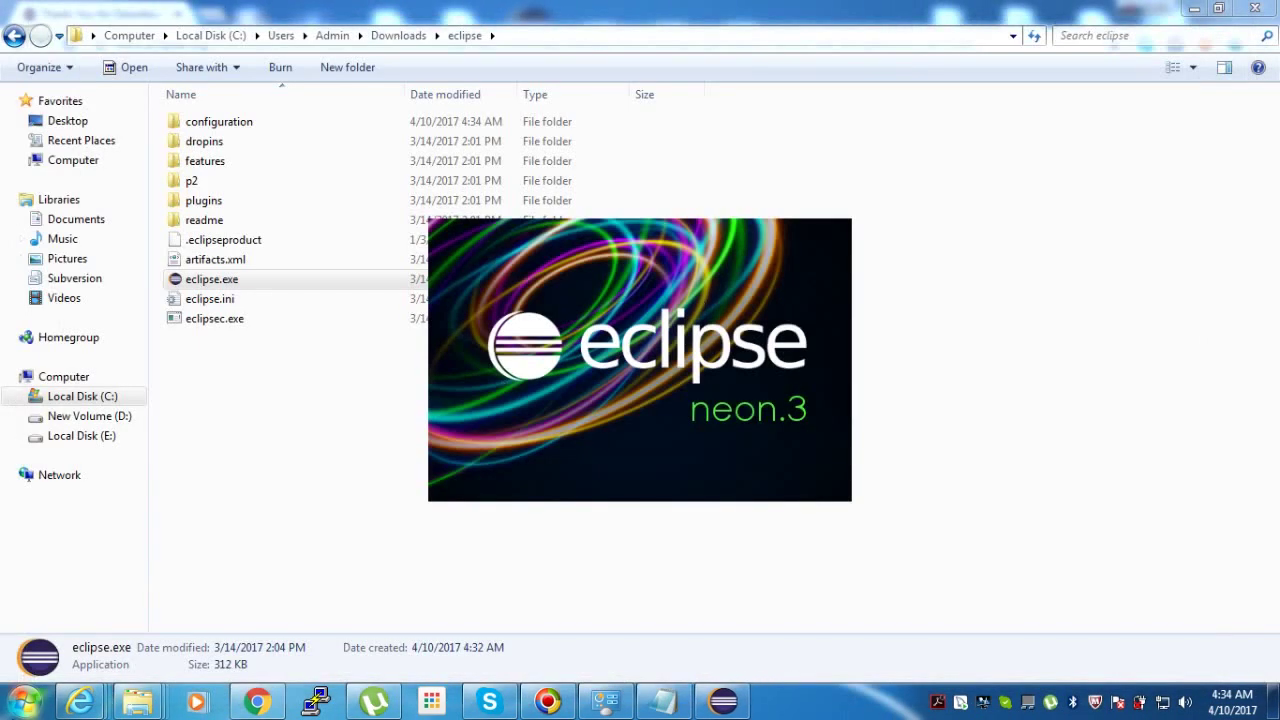
- Open a new Command Prompt, run java to test it with JAVA_HOME restored, and minimize the window
click(26, 700)
click(104, 655)
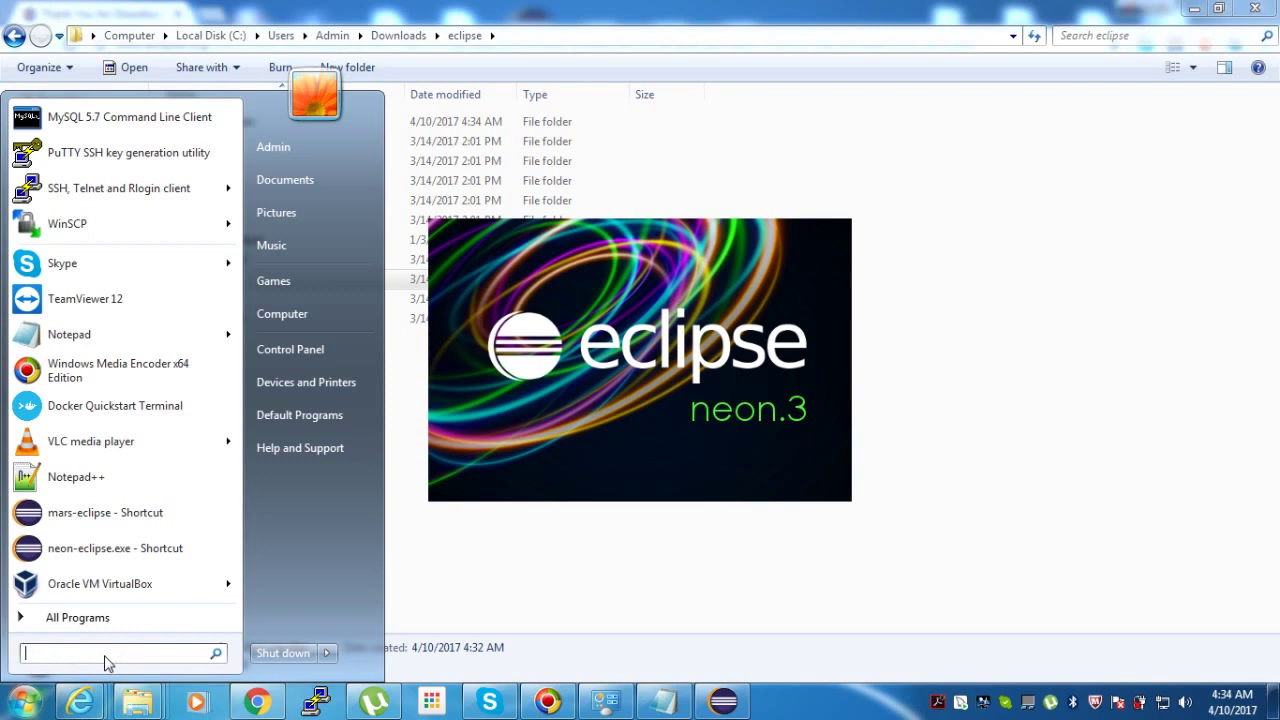
text(cmd)
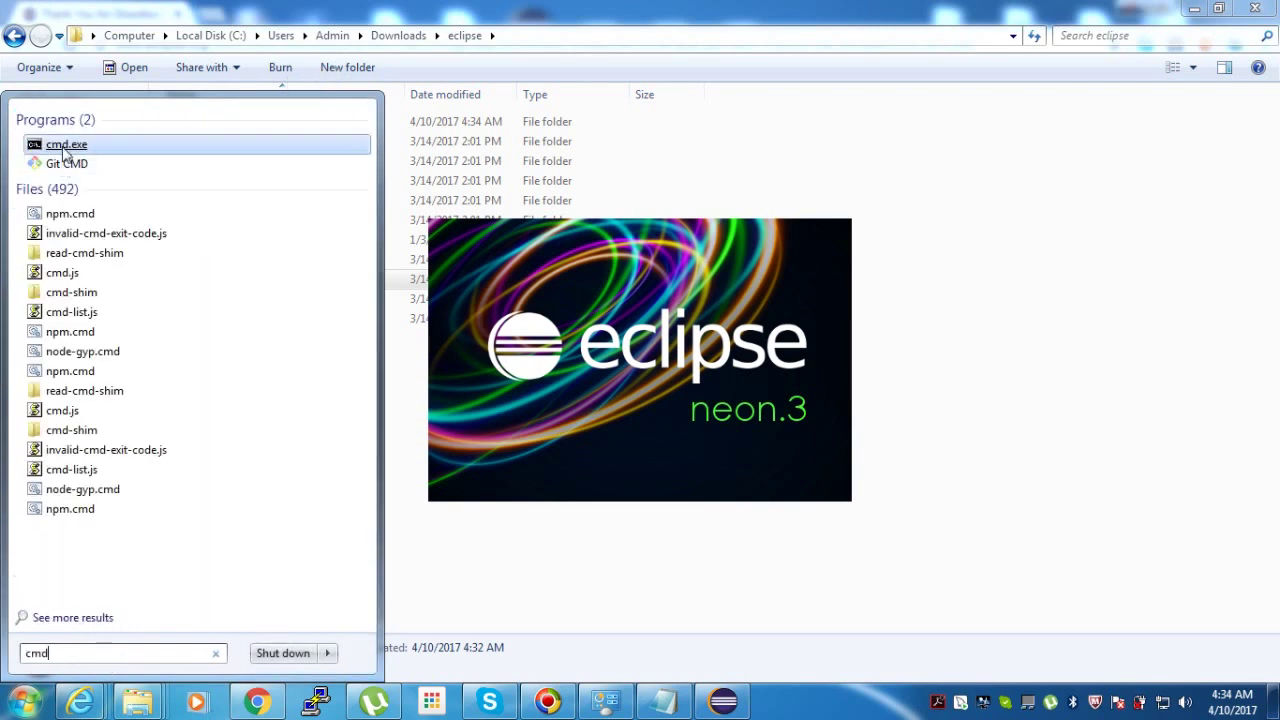
click(65, 146)
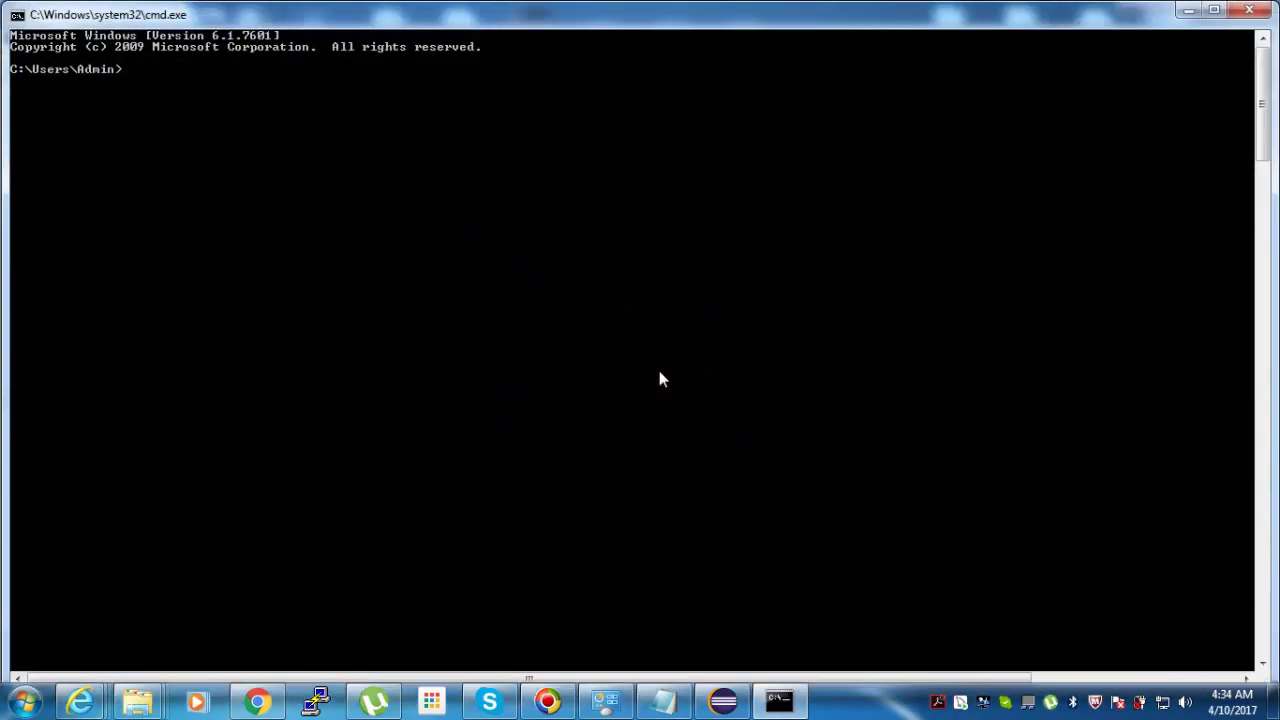
text(java)
key(Return)
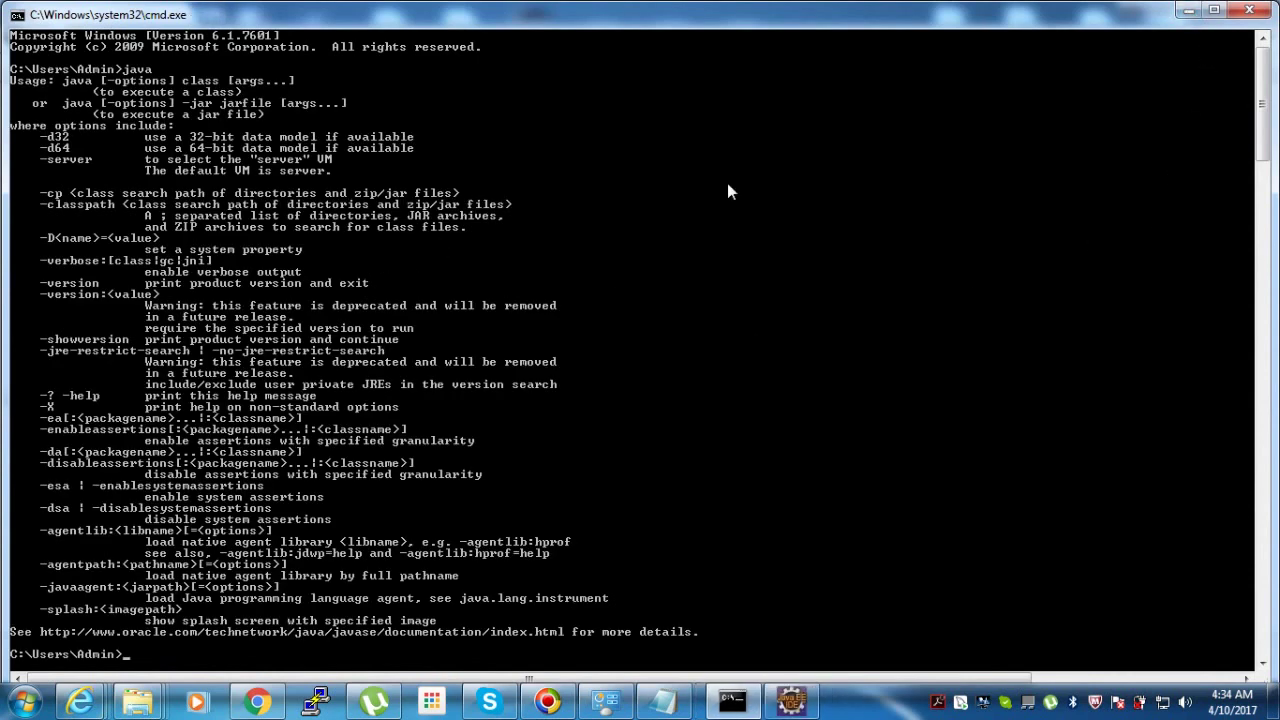
click(1189, 11)
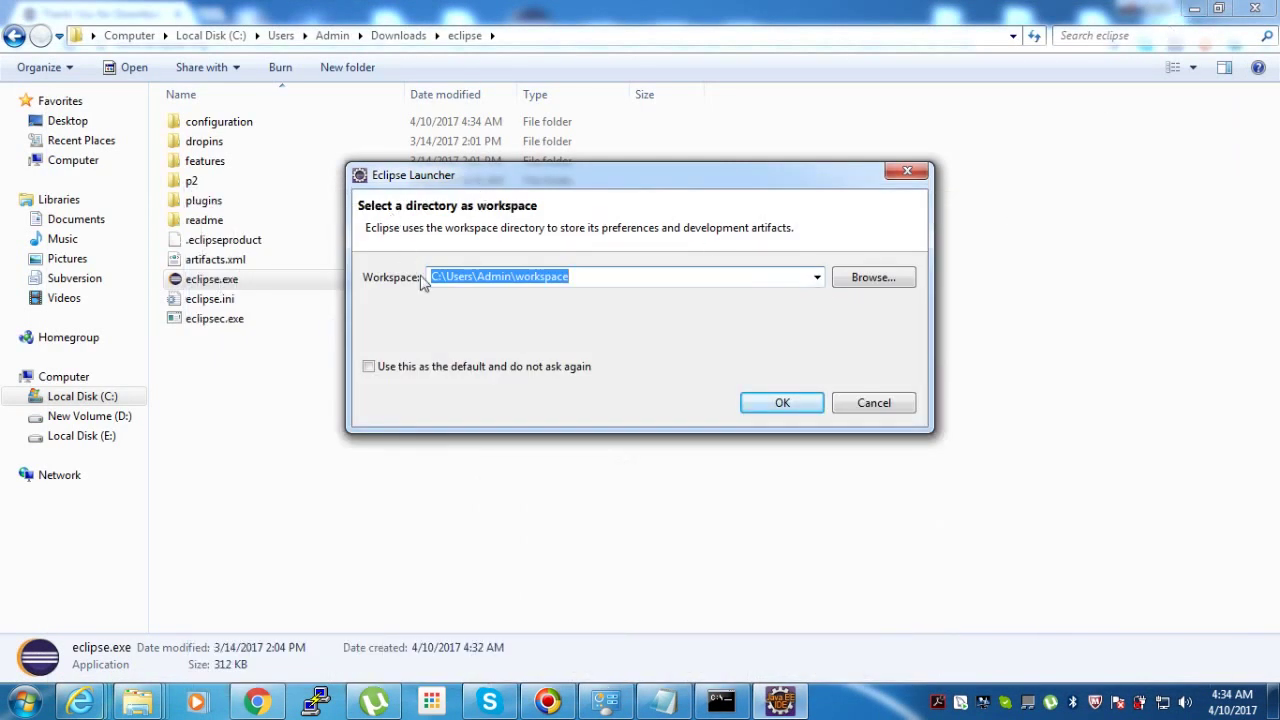
click(624, 286)
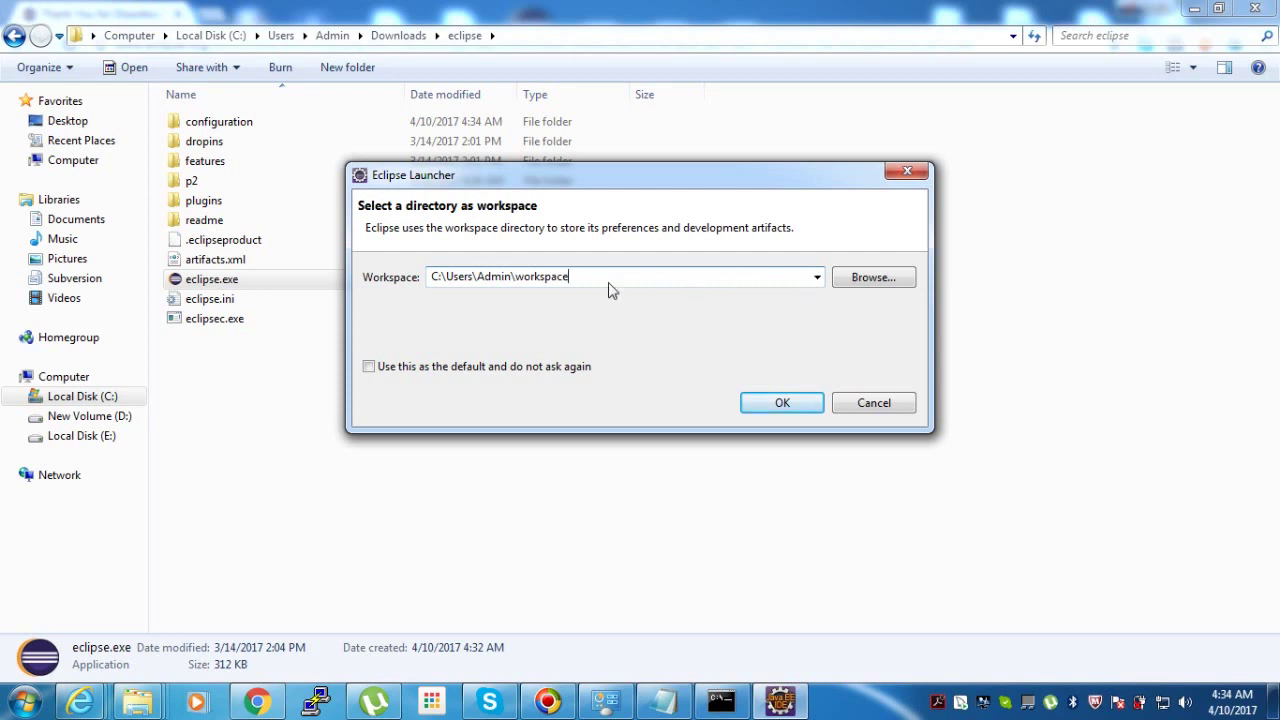
drag(600, 277, 418, 290)
text(CC)
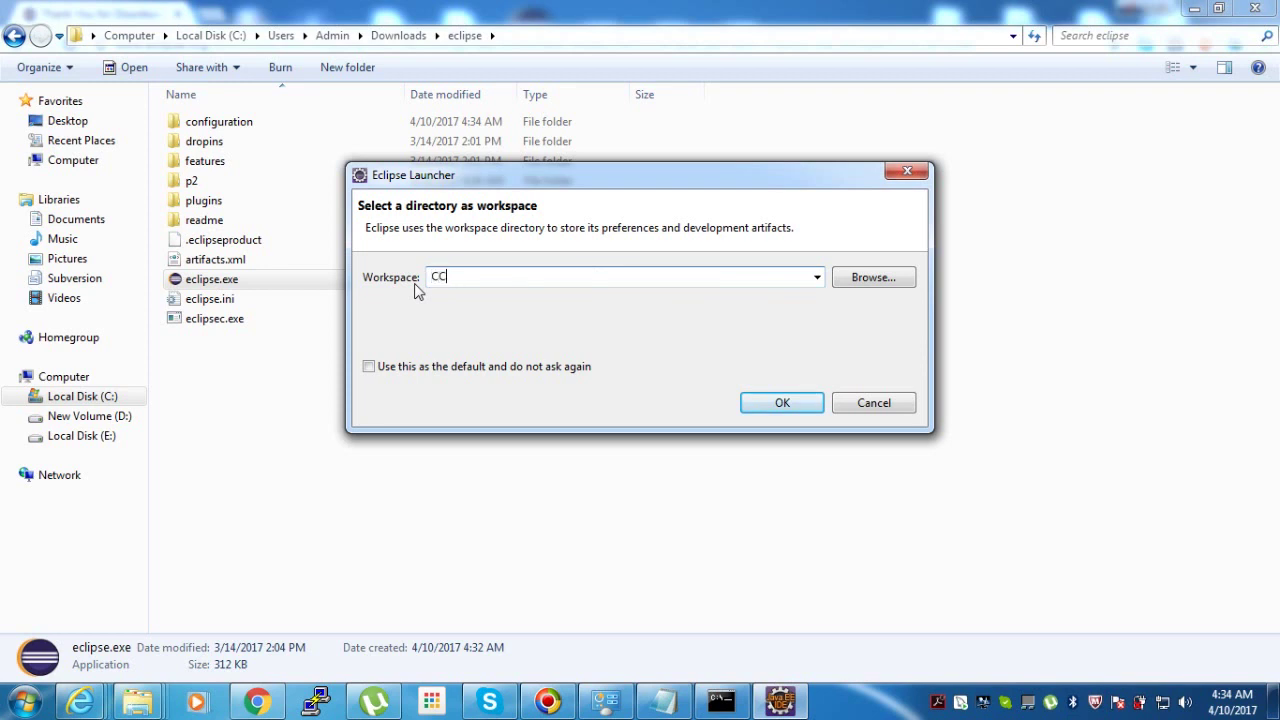
key(ctrl+z)
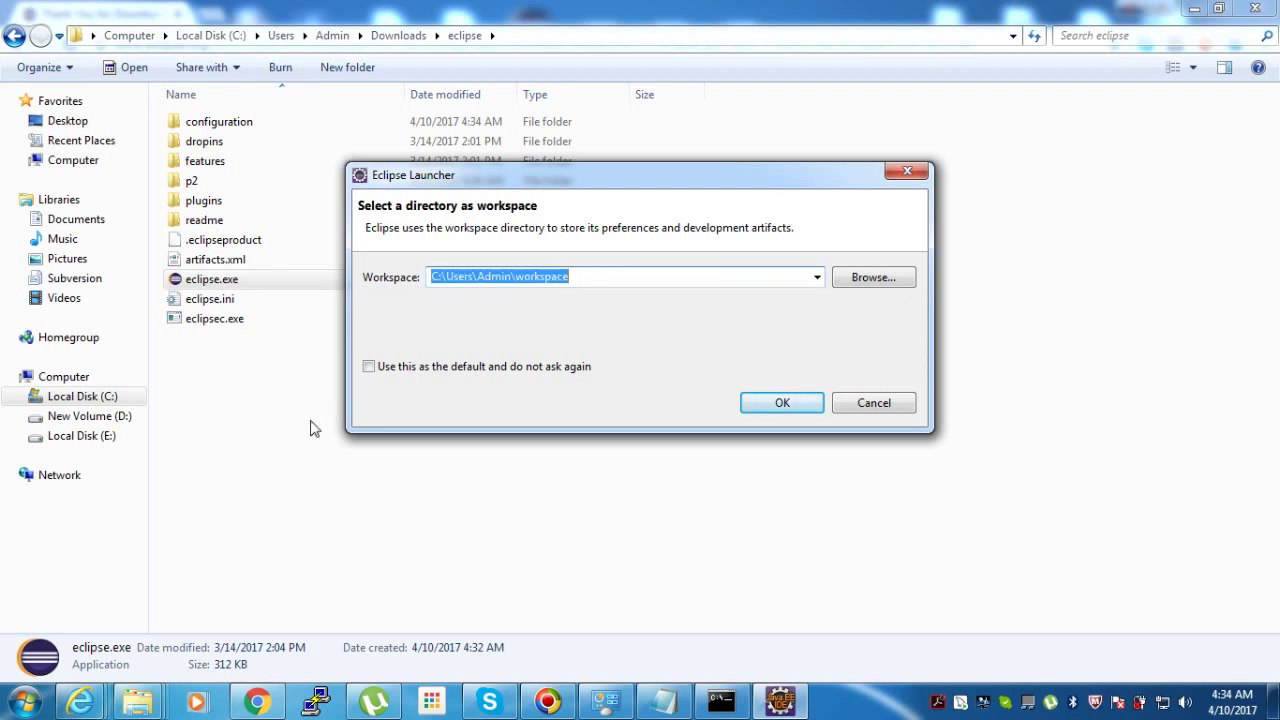
- Create a new folder named myworkspace in the Downloads folder
click(137, 700)
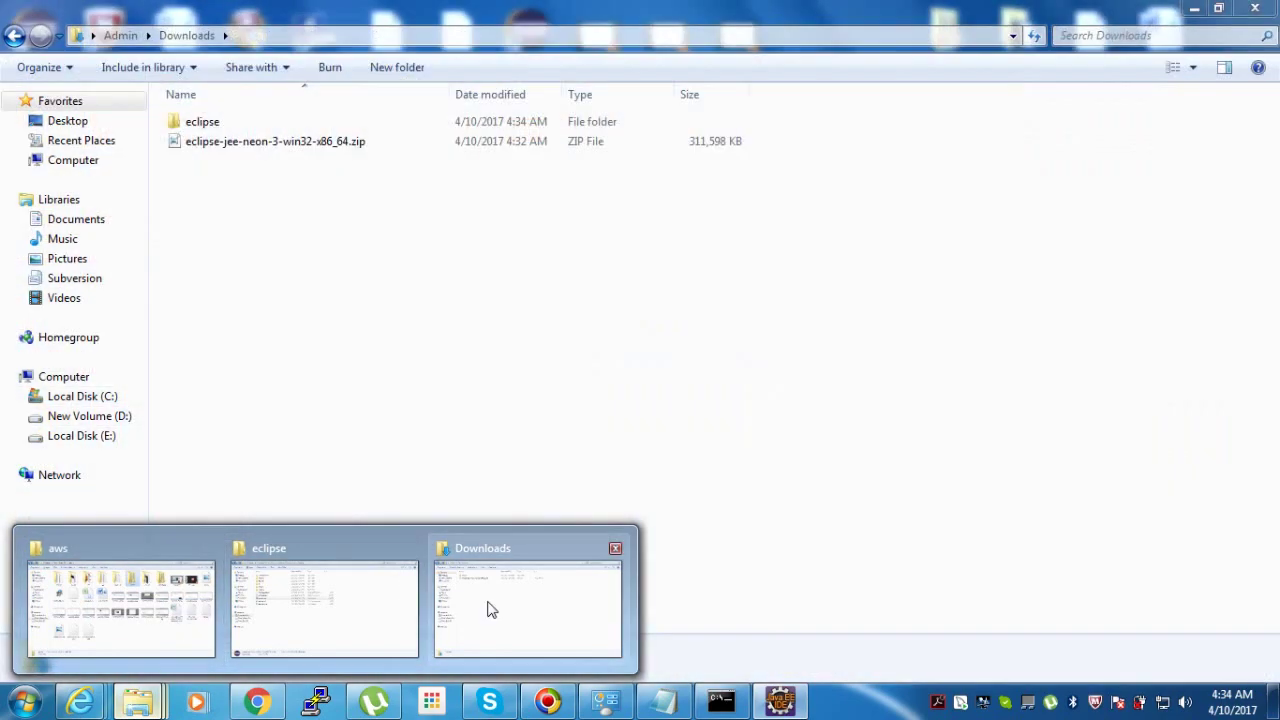
click(505, 612)
right_click(399, 311)
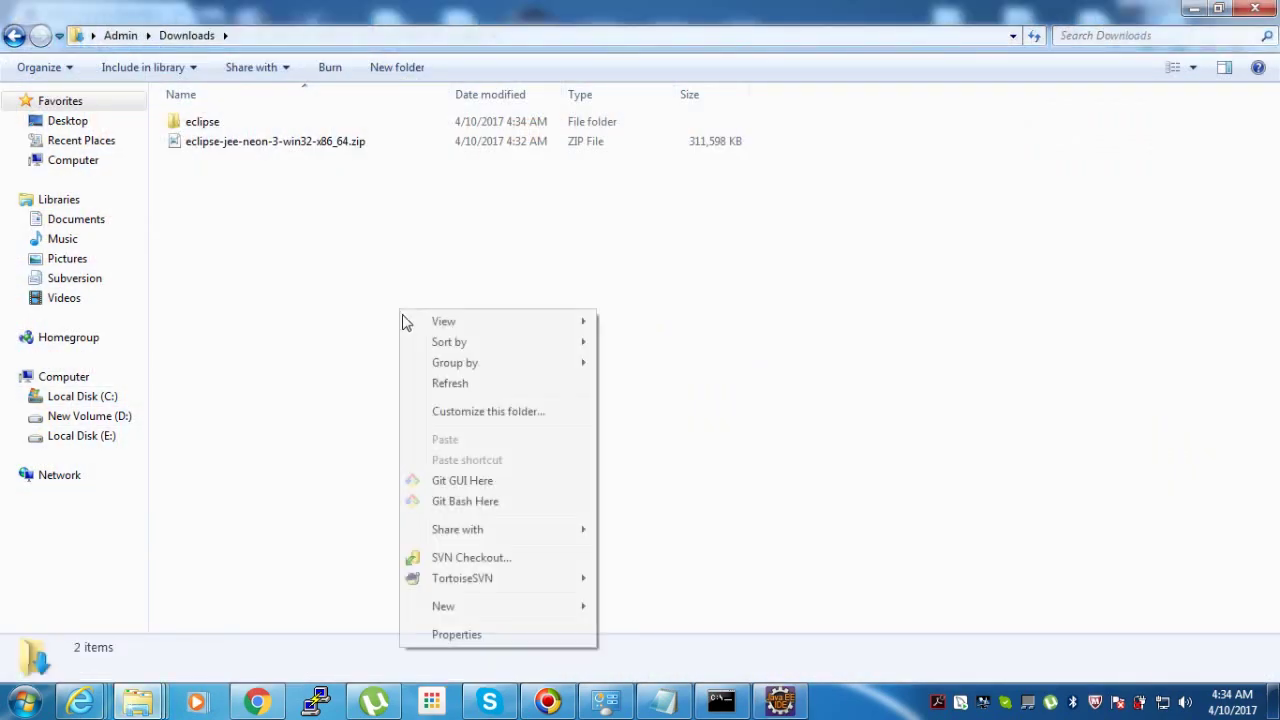
mouse_move(490, 612)
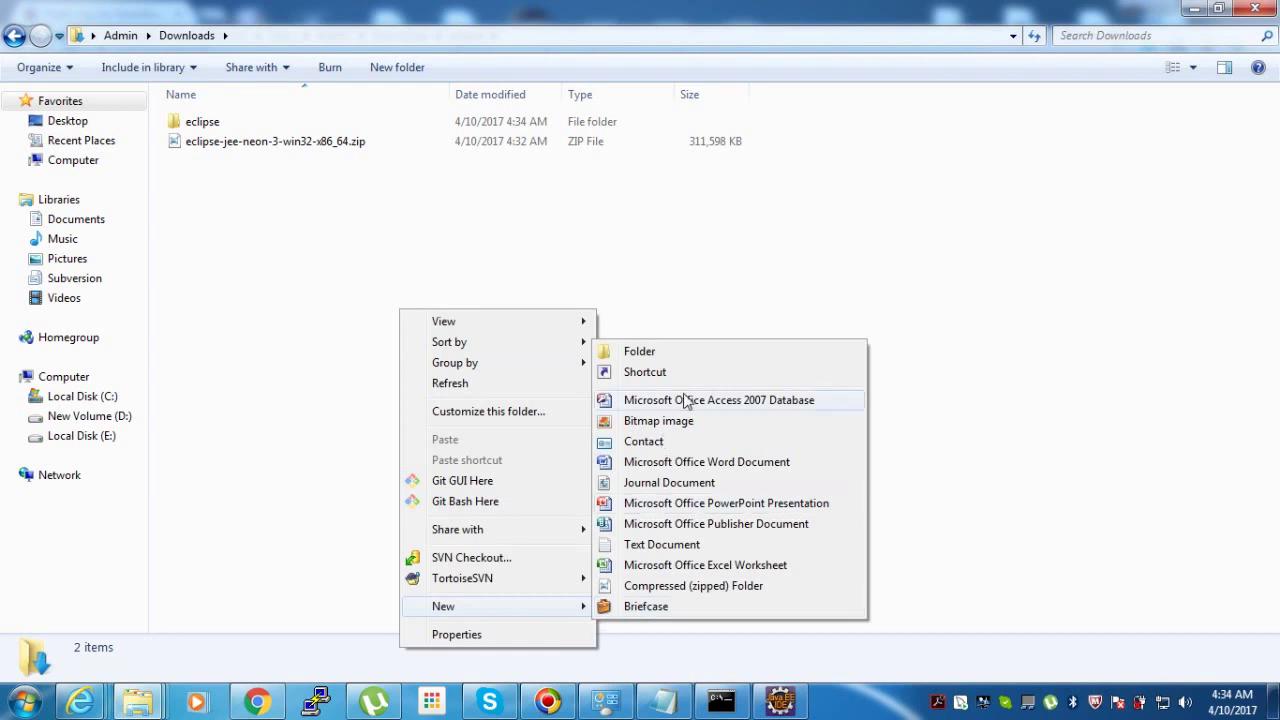
click(694, 355)
text(m)
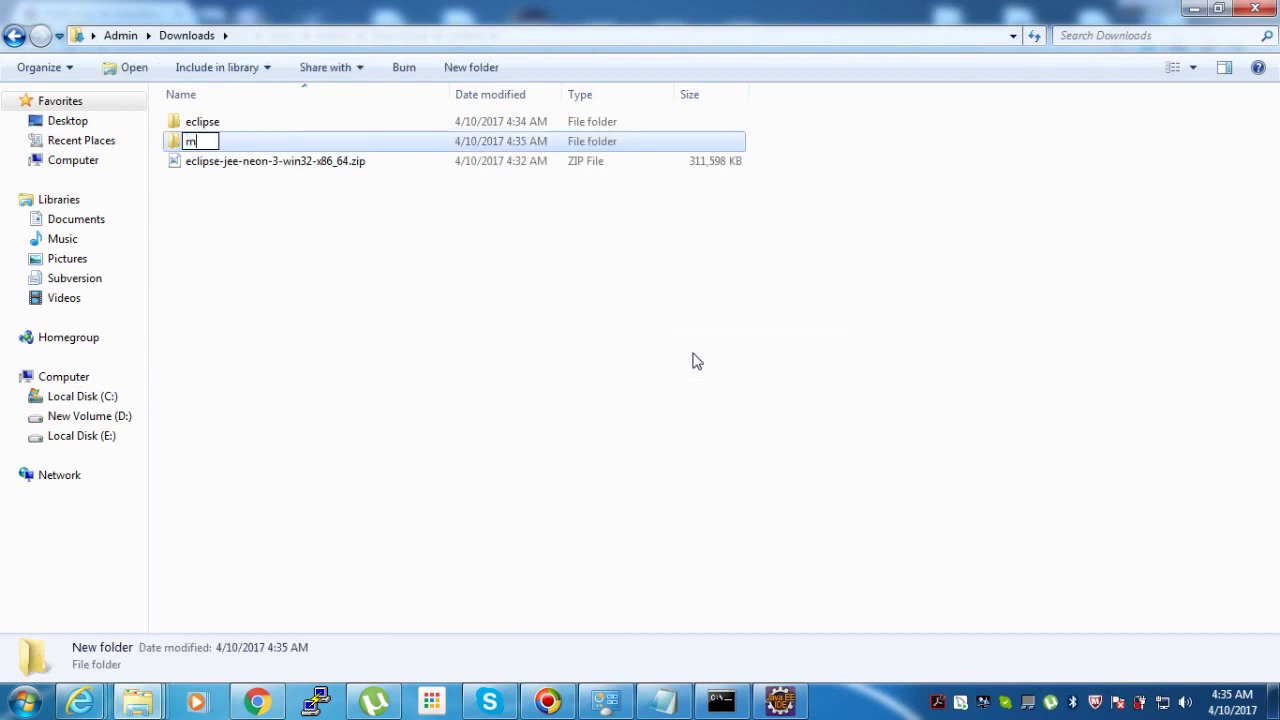
text(yworkspace)
click(331, 208)
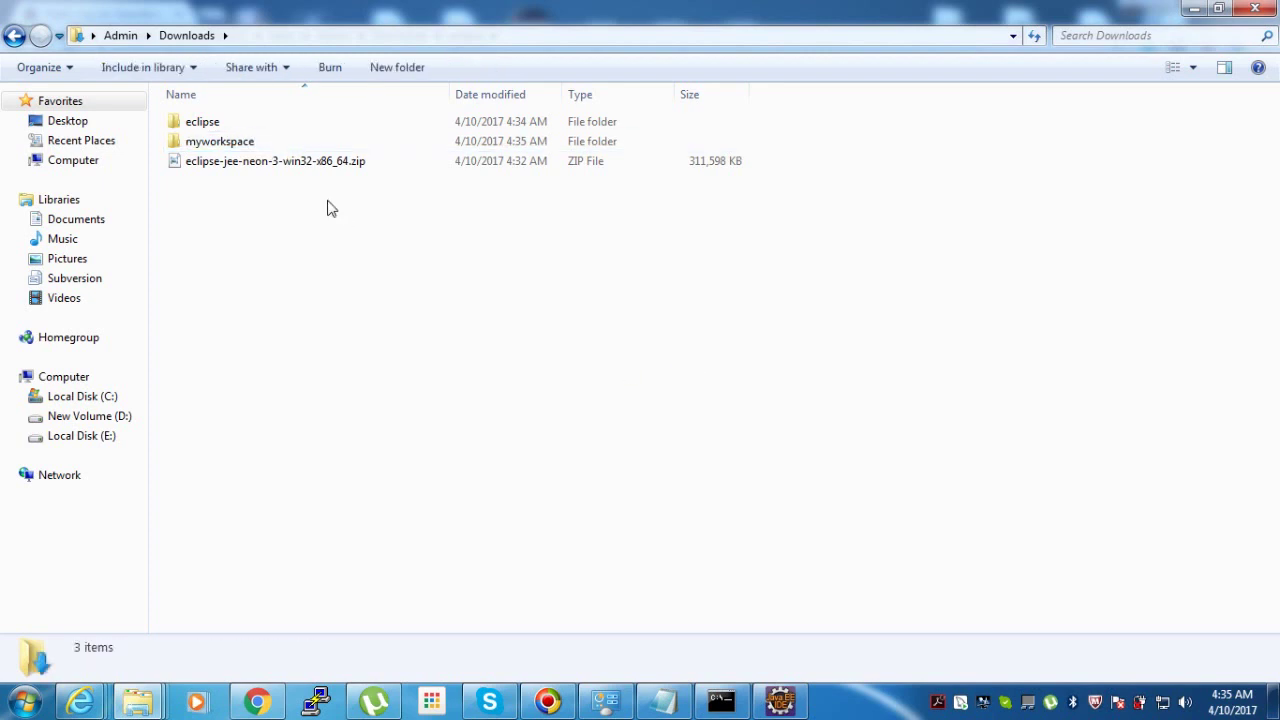
- Copy the path of the myworkspace folder, set C:\Users\Admin\Downloads\myworkspace as the Eclipse workspace and confirm the launcher
double_click(251, 142)
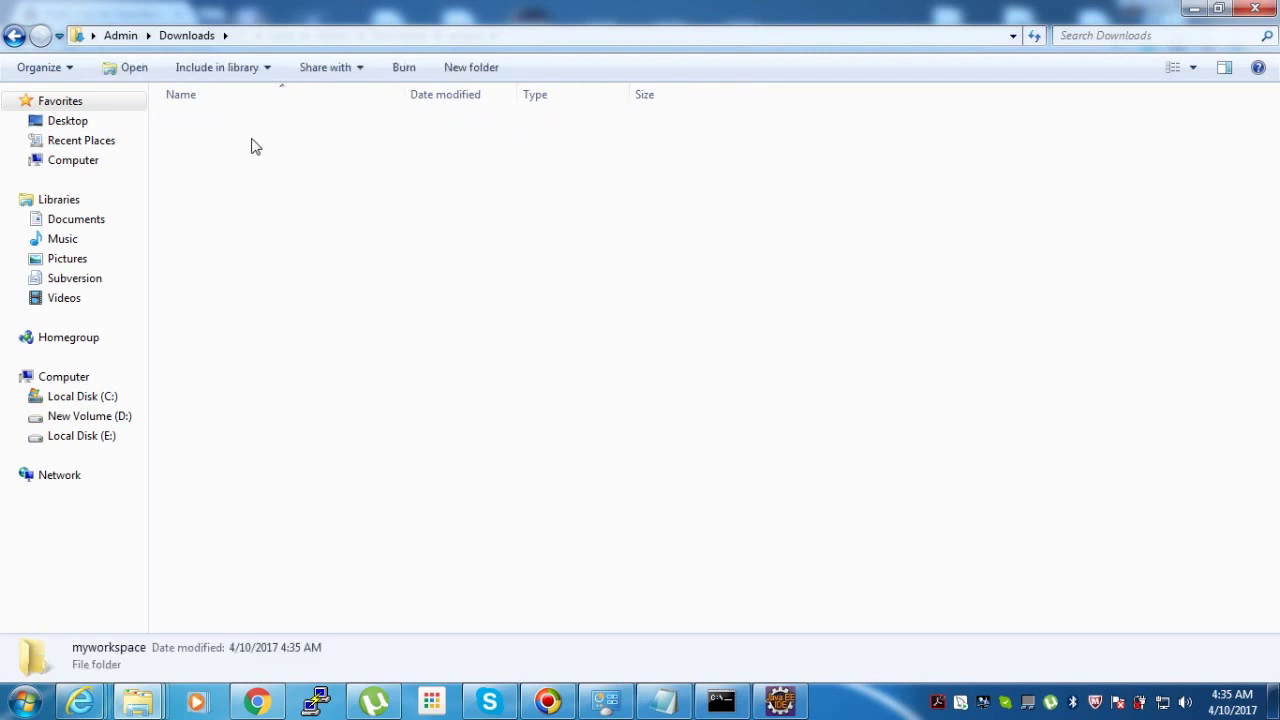
click(455, 41)
key(ctrl+c)
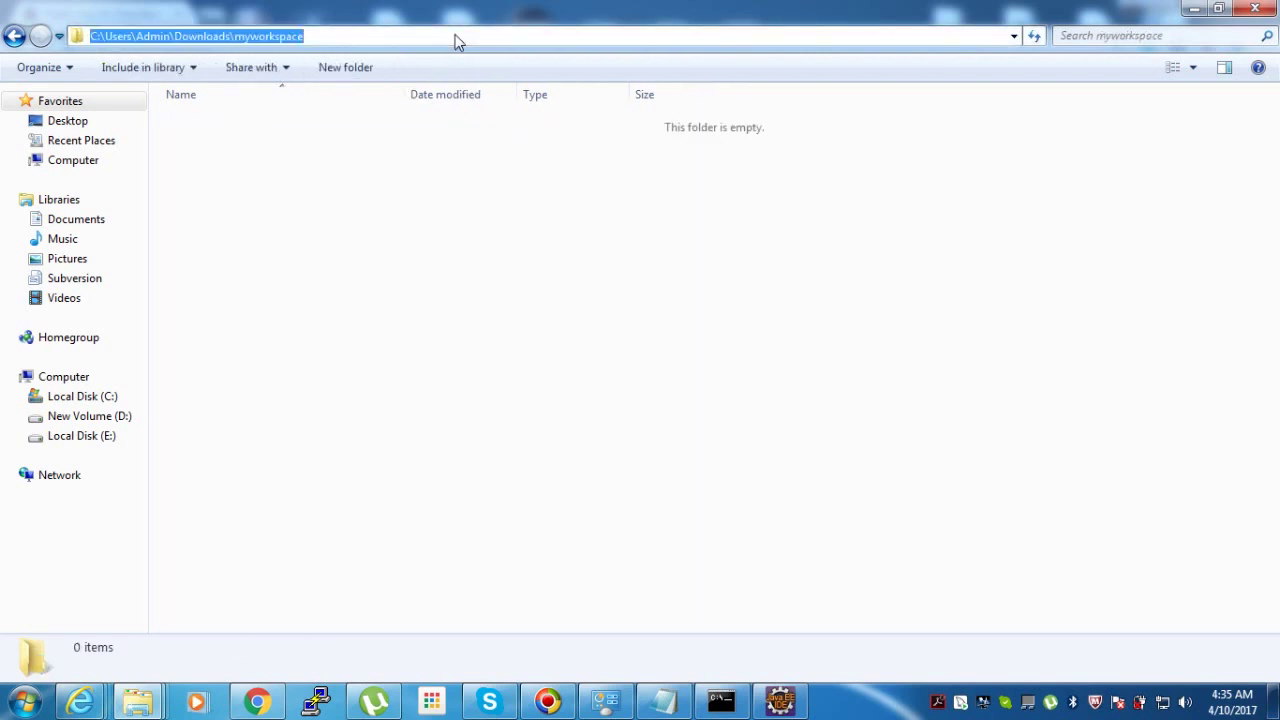
click(780, 701)
key(ctrl+v)
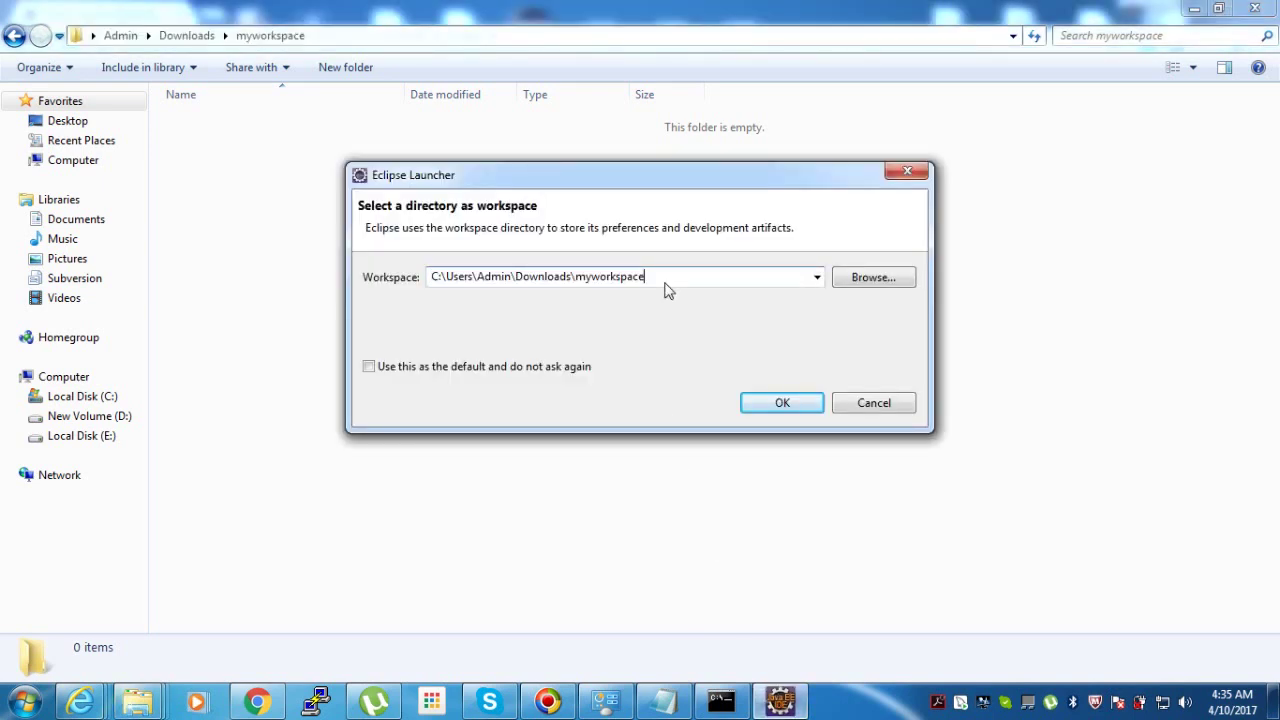
click(788, 408)
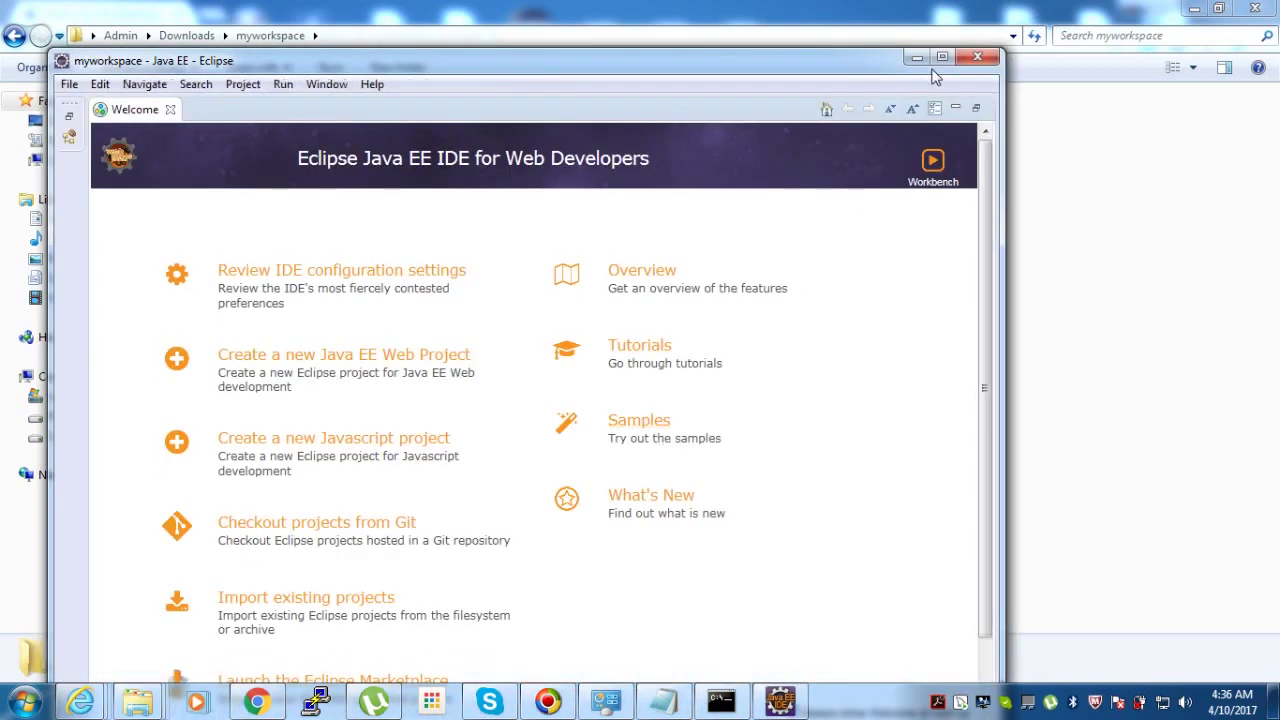
- Maximize the Eclipse window and close the Welcome page to reach the Java EE workbench
click(942, 57)
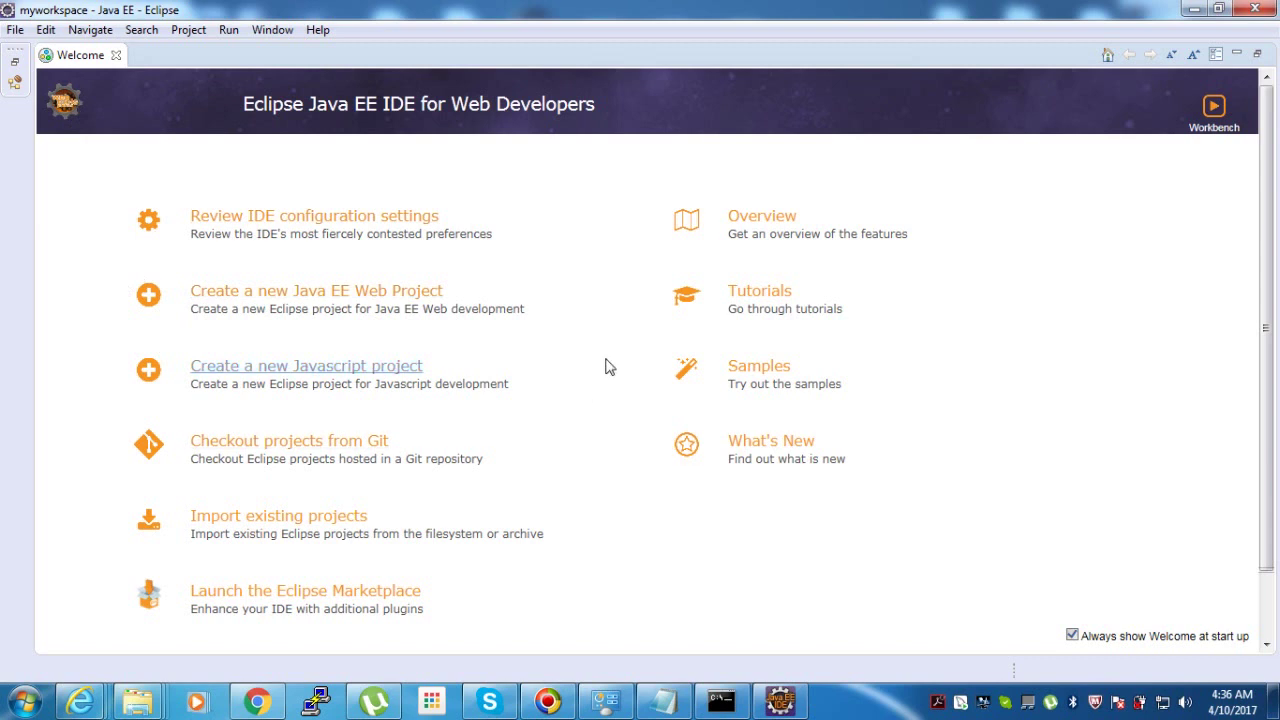
click(115, 55)
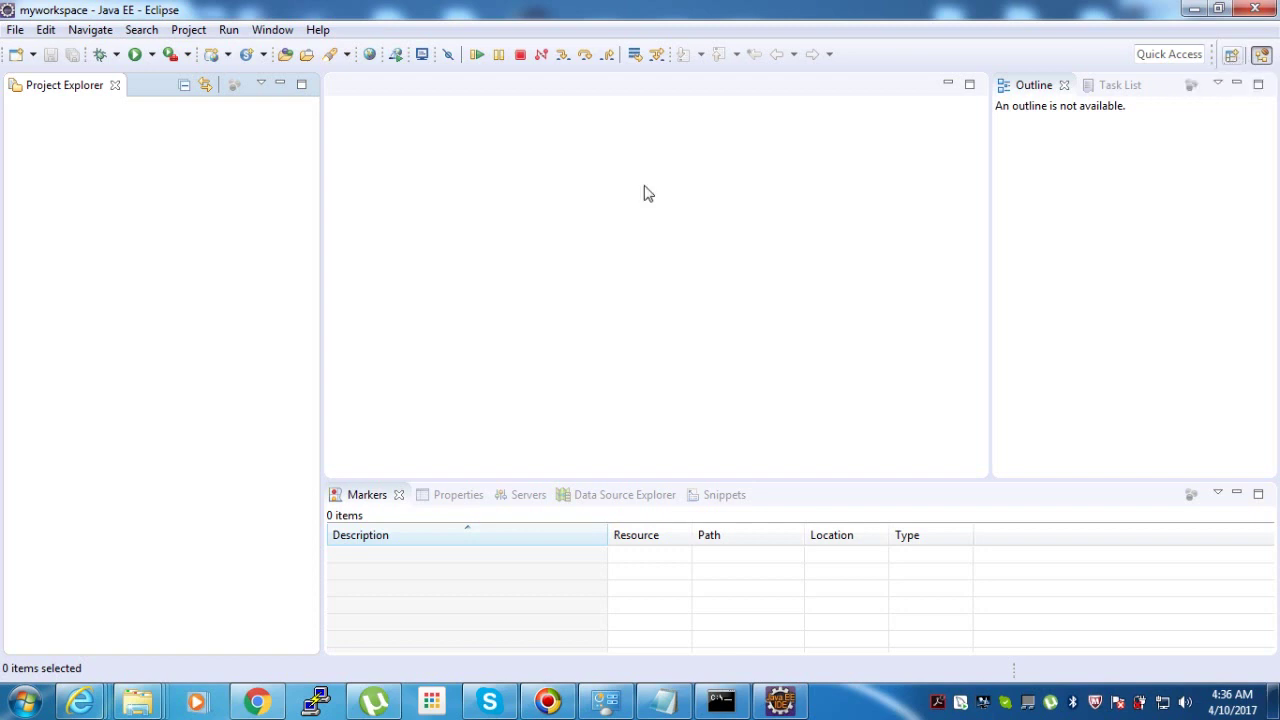
click(15, 29)
mouse_move(92, 35)
mouse_move(14, 30)
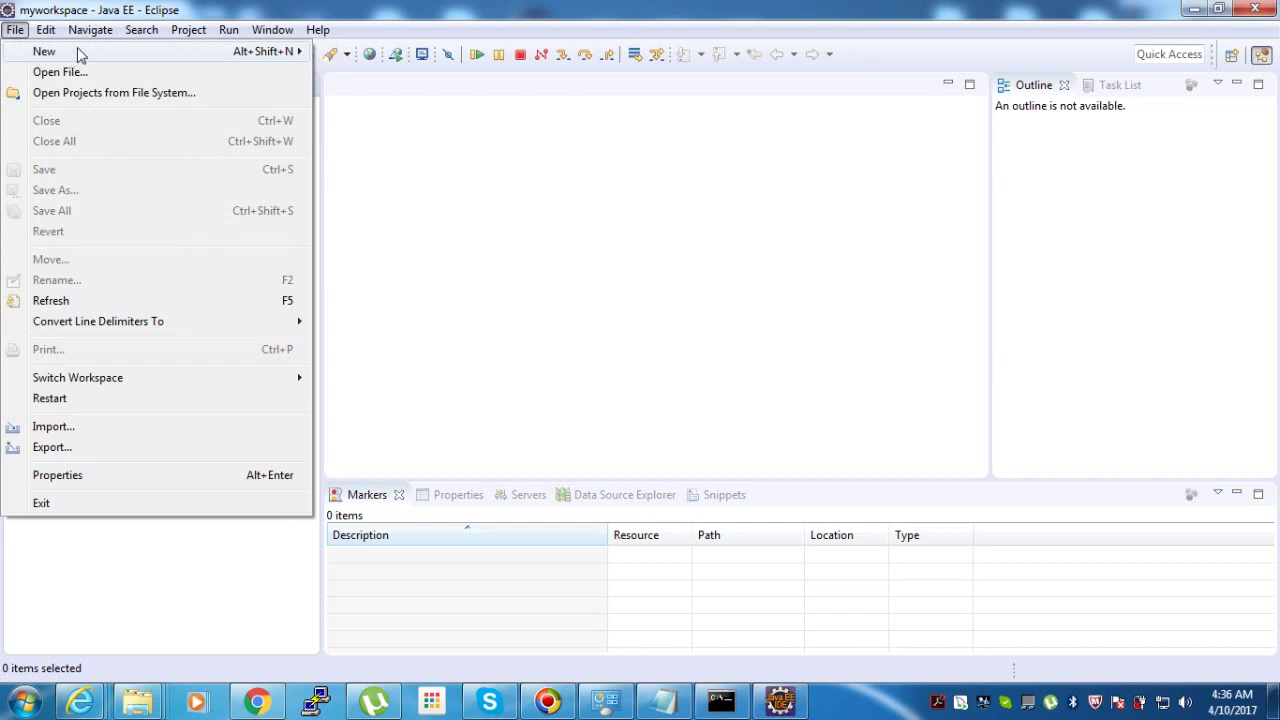
click(320, 10)
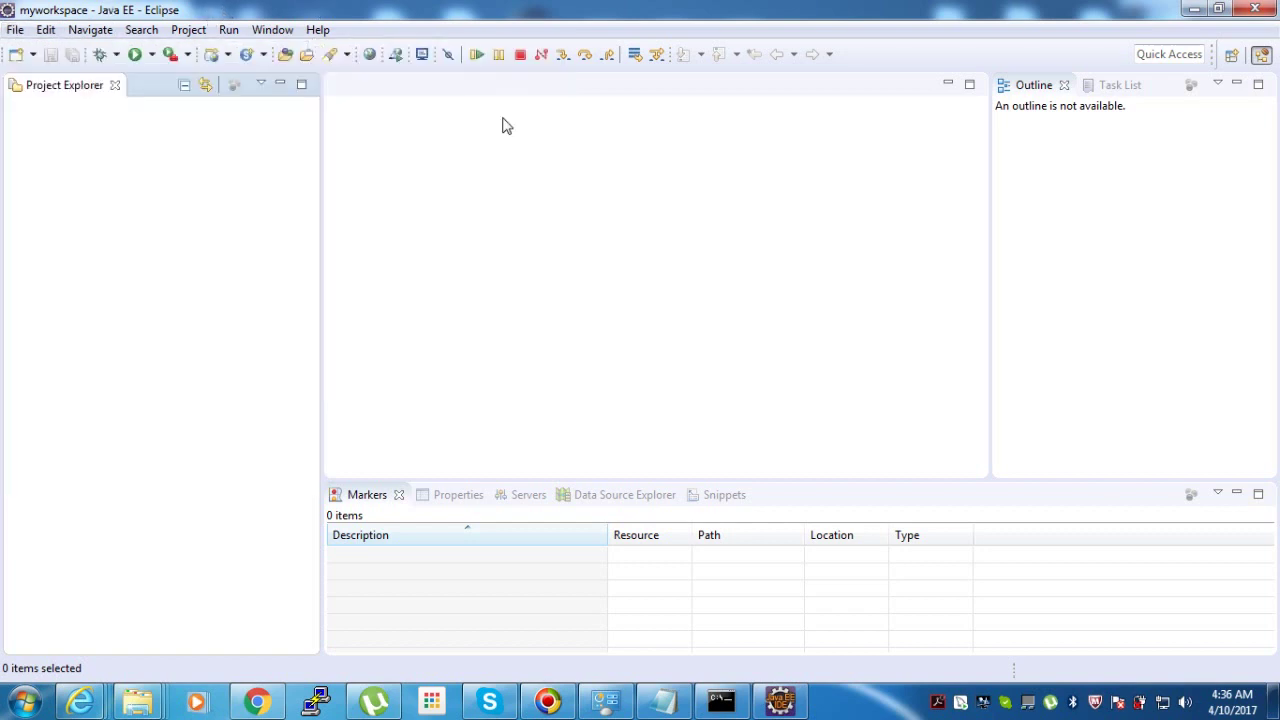